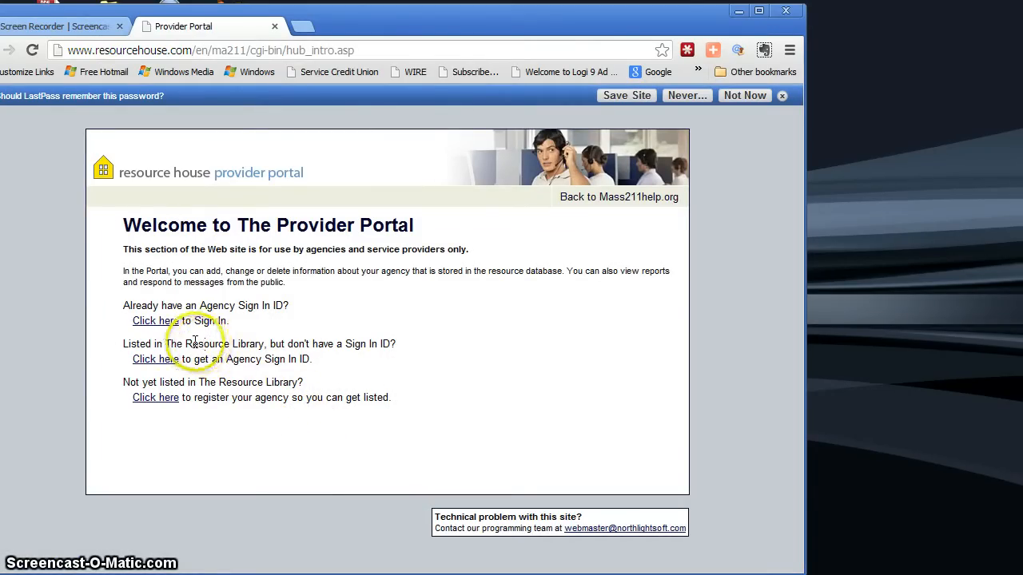
# Sign in to the provider portal as an existing agency, entering the agency's user ID and account password.
pyautogui.click(160, 364)
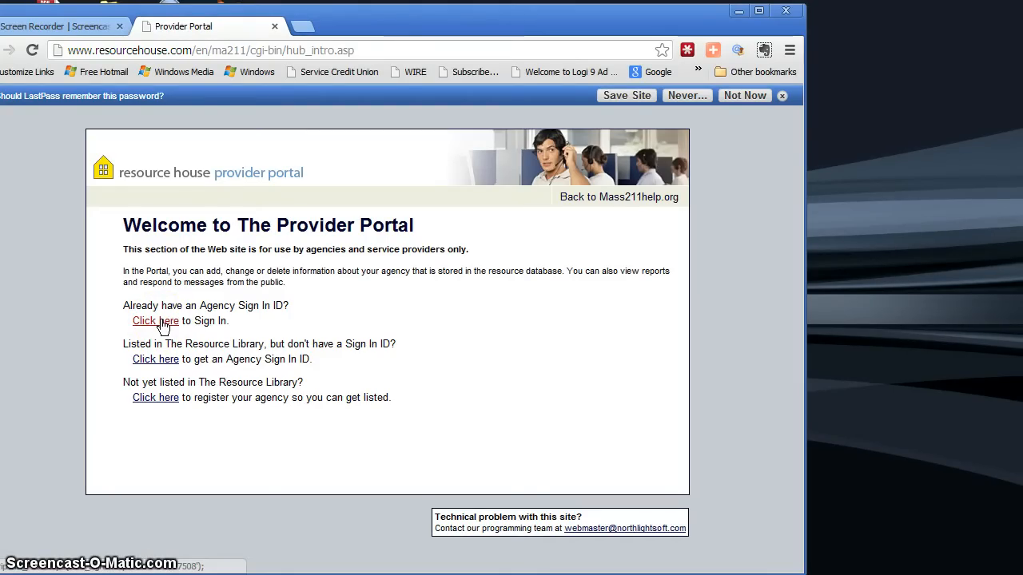
pyautogui.click(162, 321)
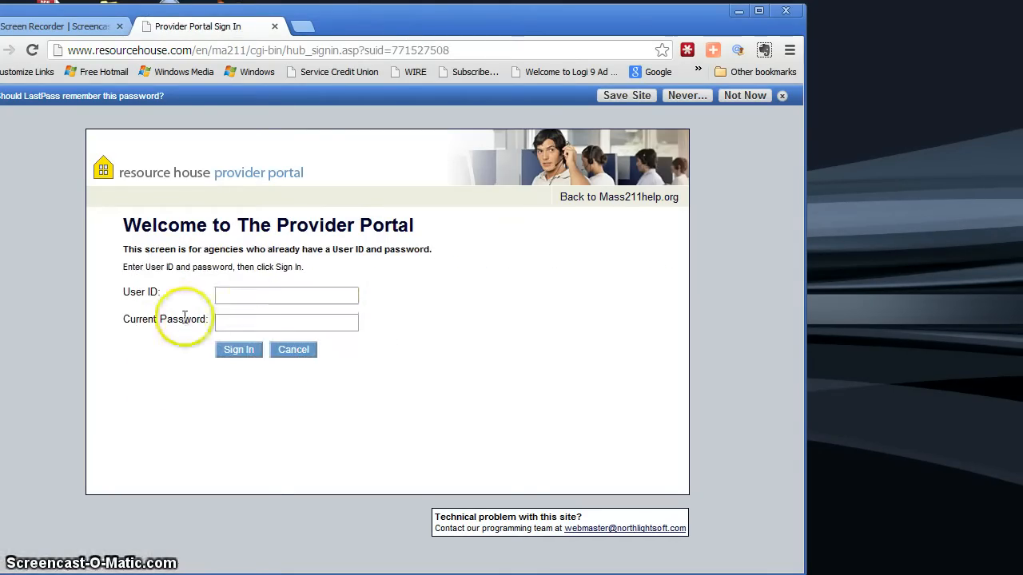
pyautogui.click(242, 297)
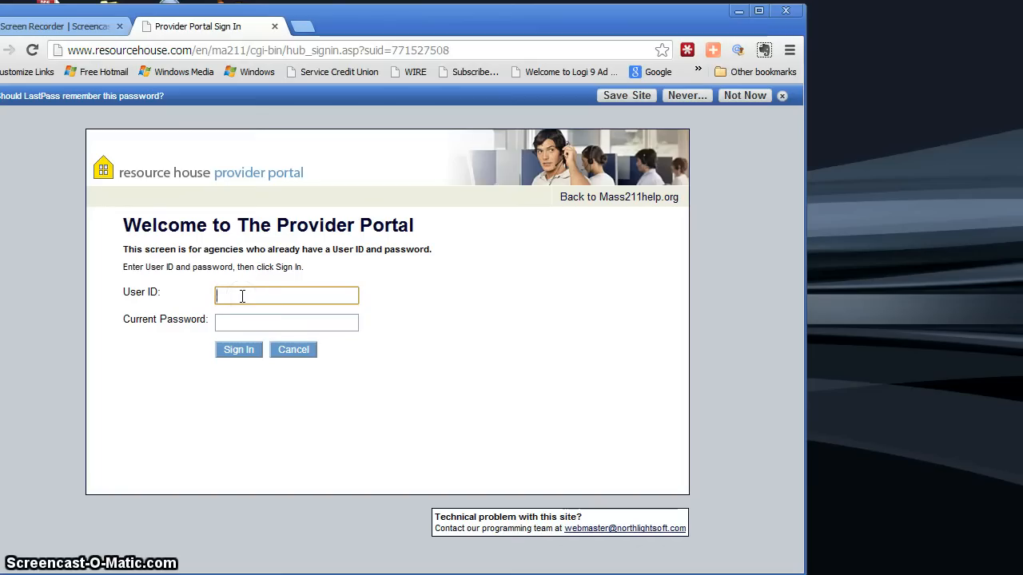
pyautogui.write('483')
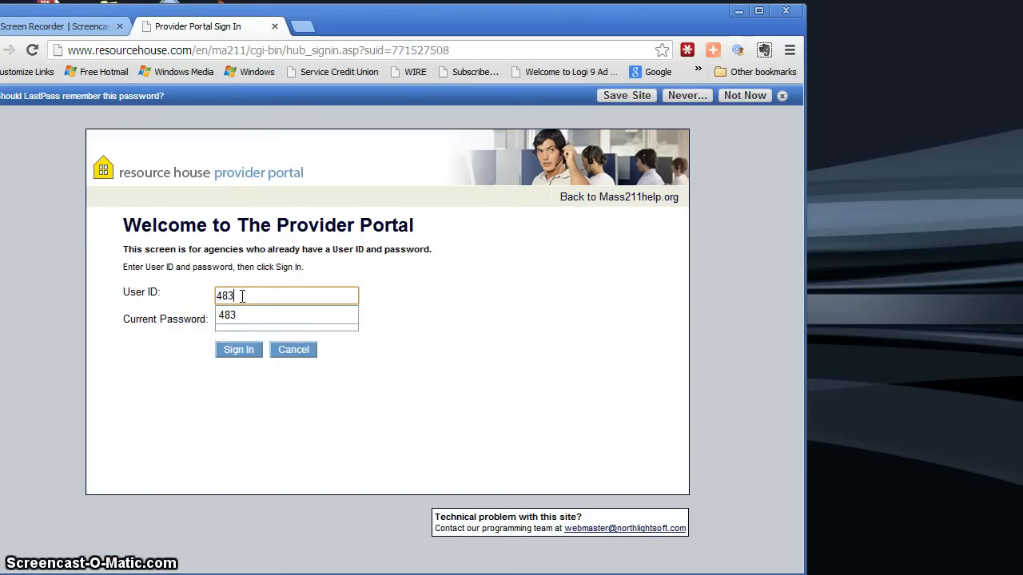
pyautogui.click(240, 317)
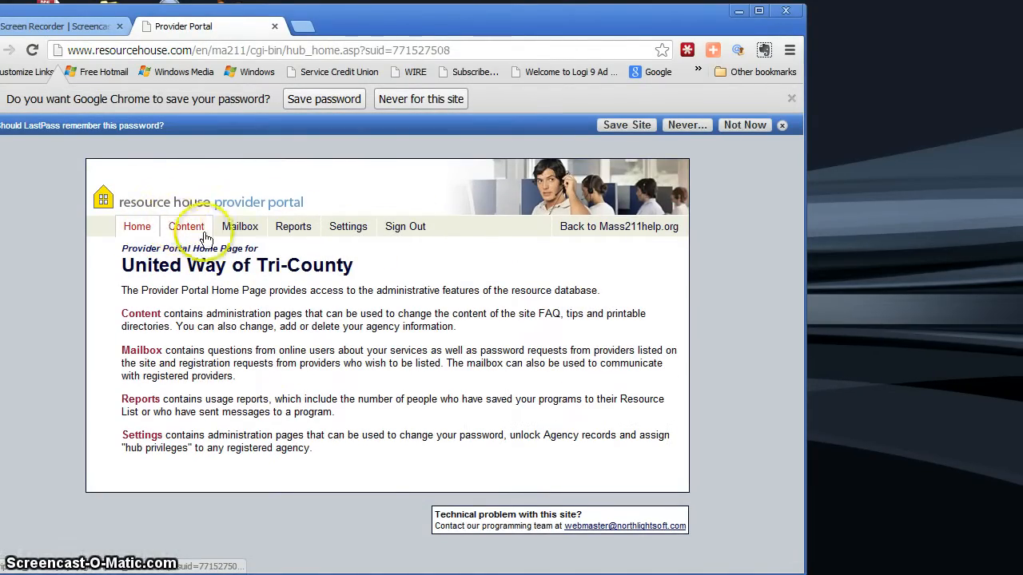
# Open the agency master record for editing from the content administration's agency information page.
pyautogui.click(179, 232)
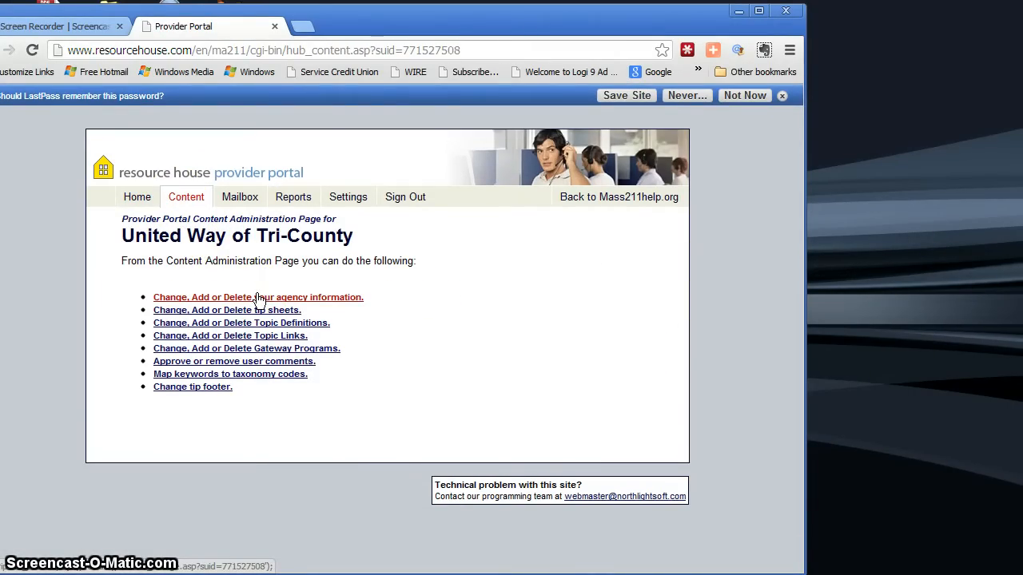
pyautogui.click(261, 299)
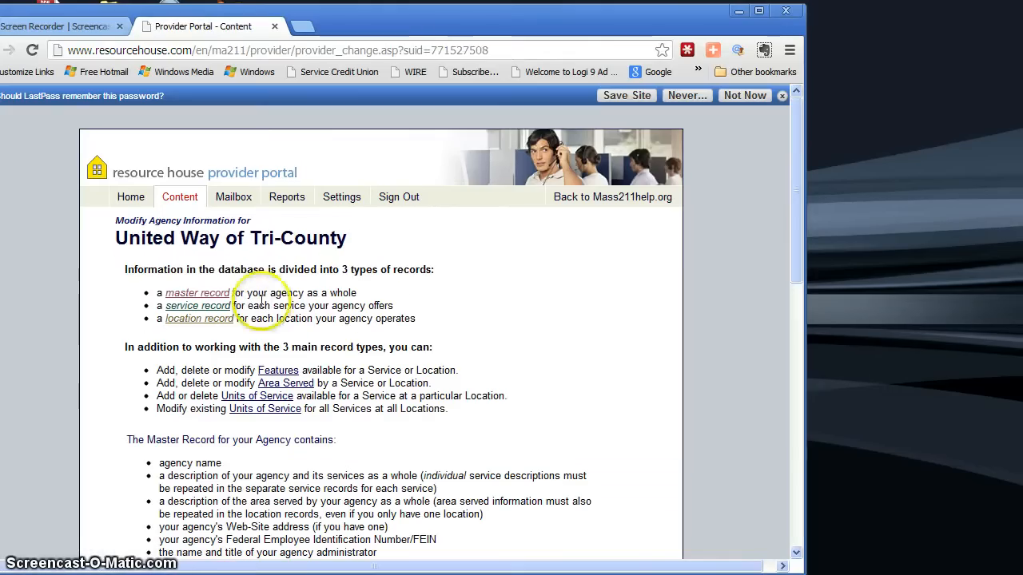
pyautogui.scroll(-1, 483, 314)
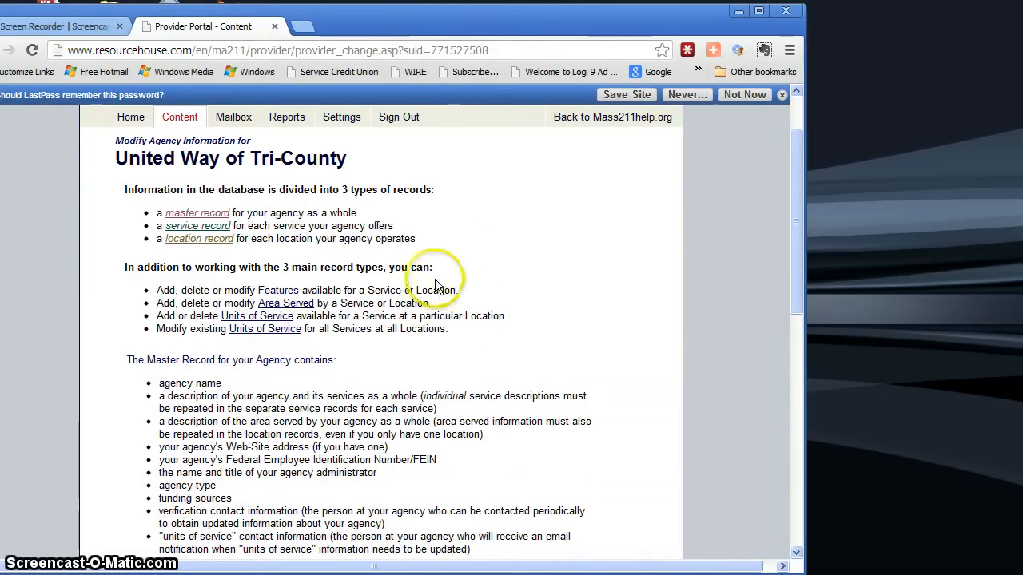
pyautogui.scroll(-1, 541, 254)
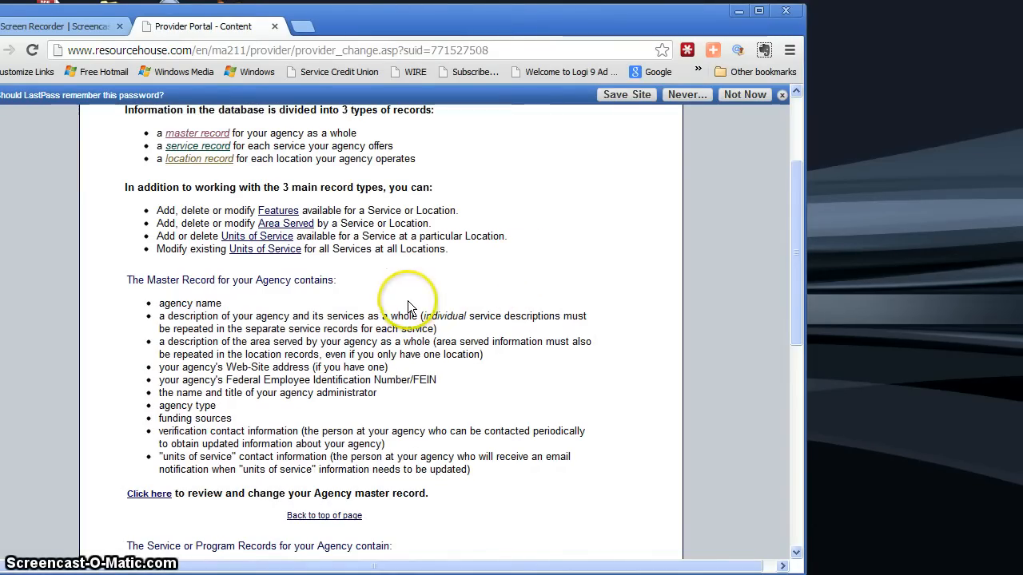
pyautogui.scroll(1, 496, 214)
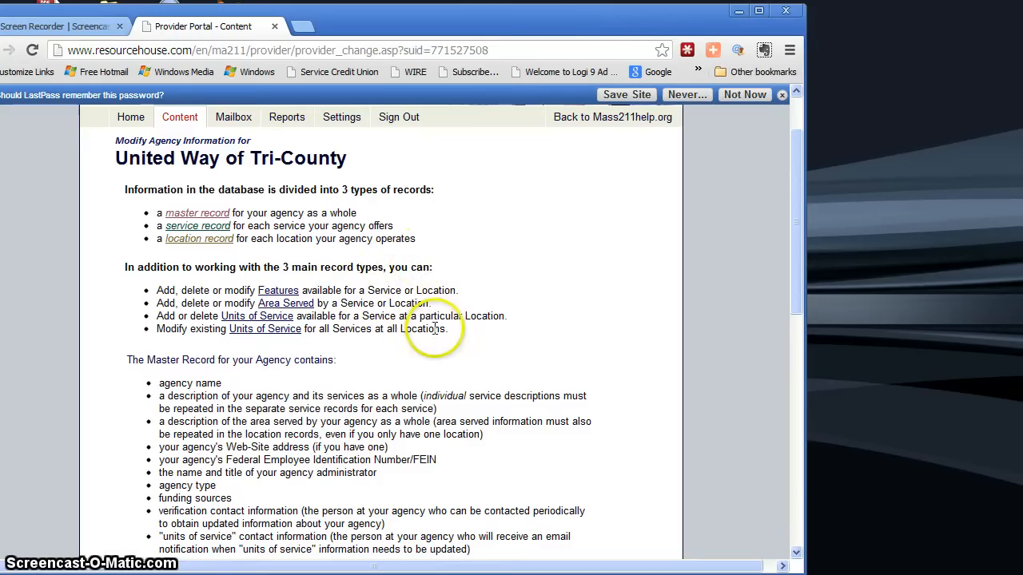
pyautogui.scroll(-1, 436, 328)
pyautogui.scroll(-1, 436, 327)
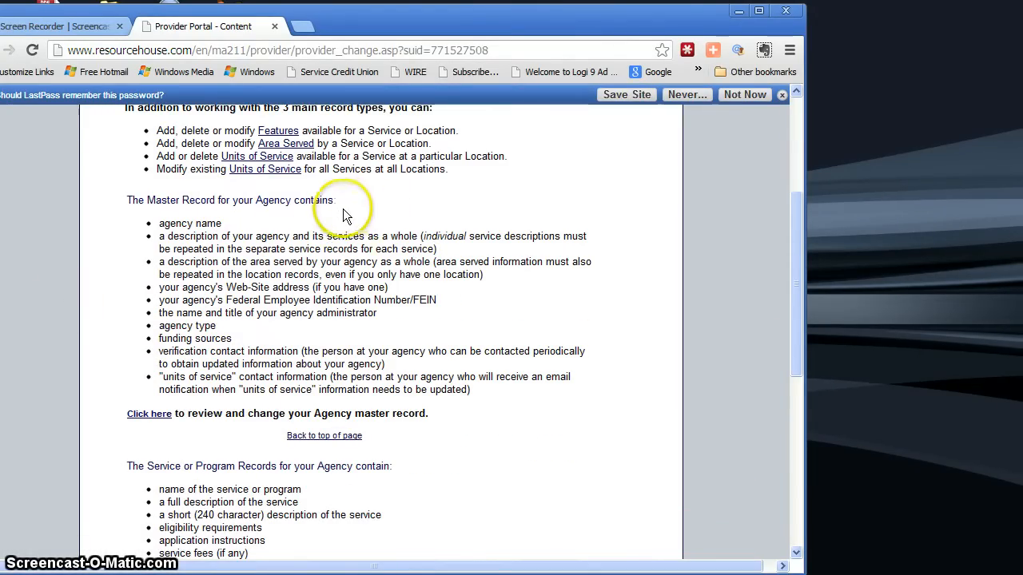
pyautogui.click(152, 417)
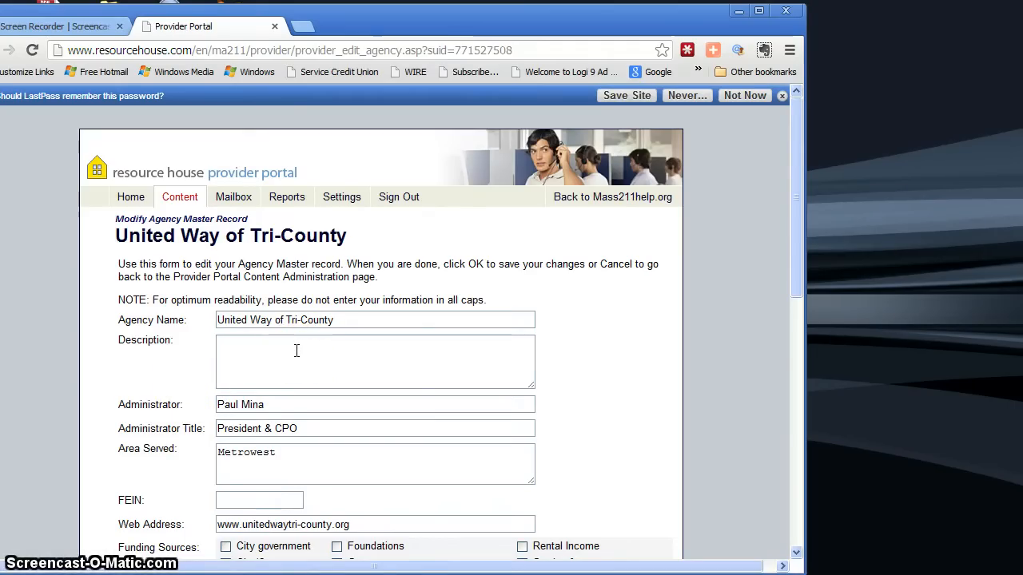
# Enter "dddd" as the agency description in the master record and save the changes.
pyautogui.click(265, 351)
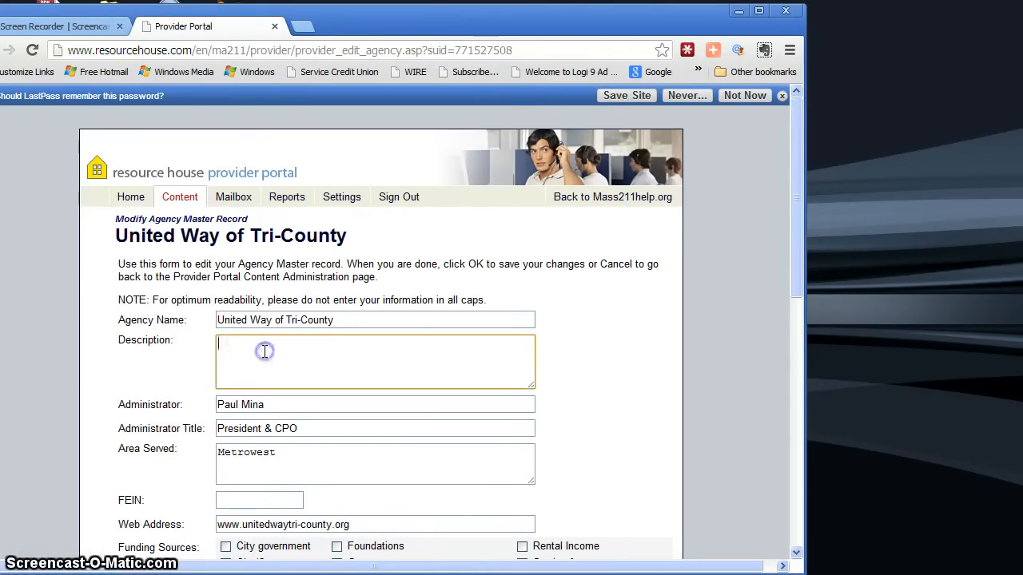
pyautogui.write('dddd')
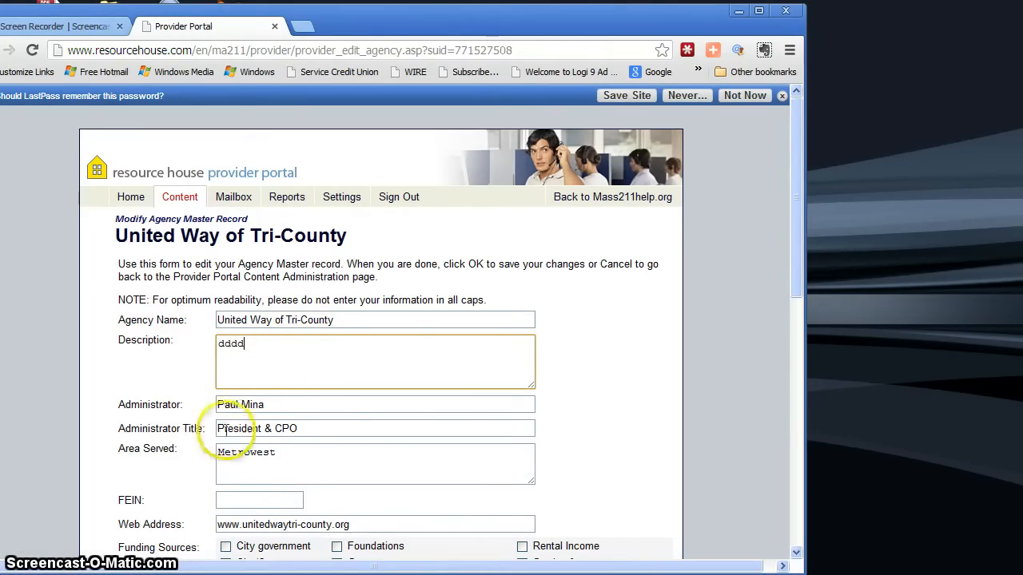
pyautogui.scroll(-2, 371, 434)
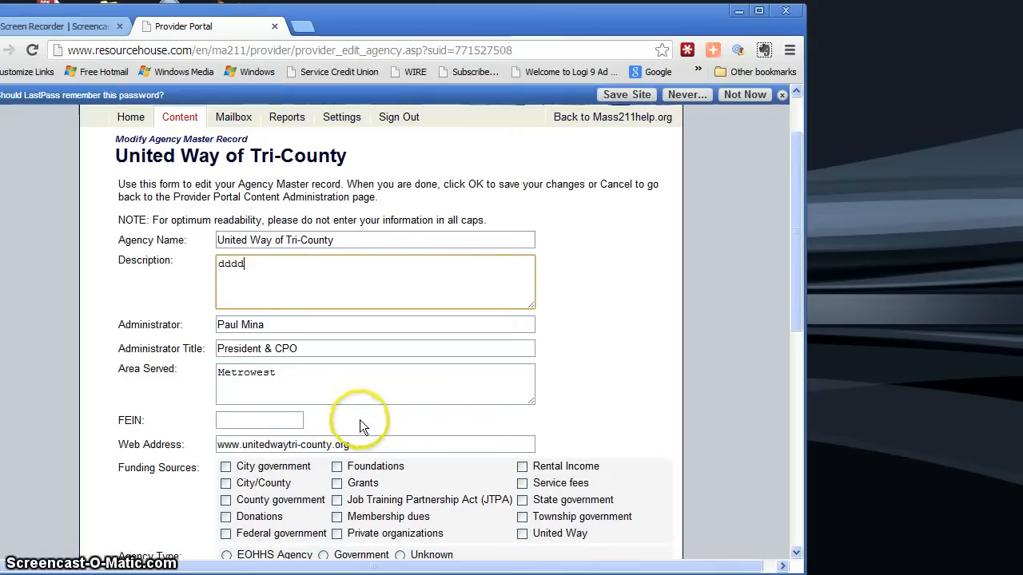
pyautogui.scroll(-3, 355, 403)
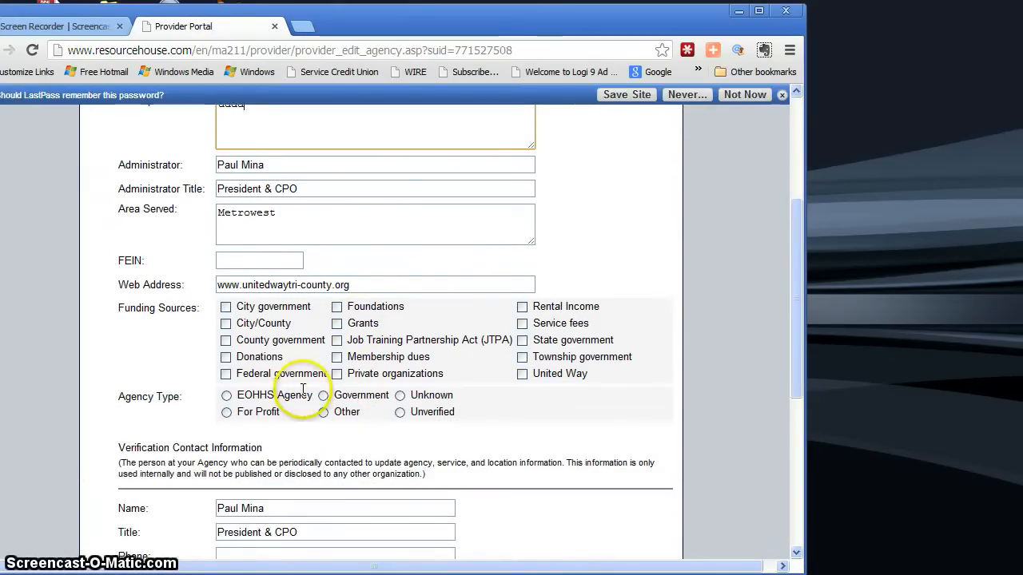
pyautogui.scroll(-3, 319, 390)
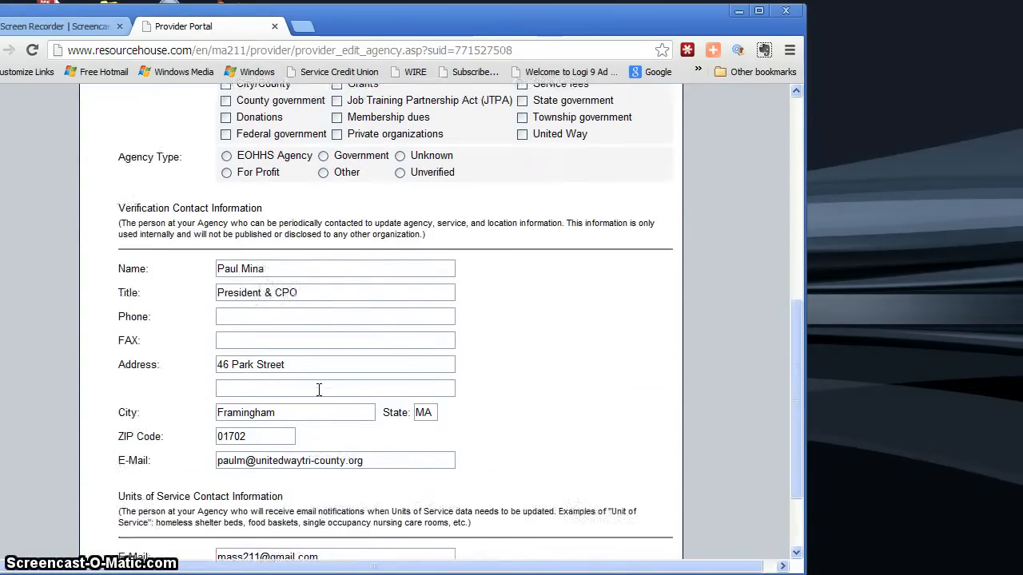
pyautogui.click(339, 451)
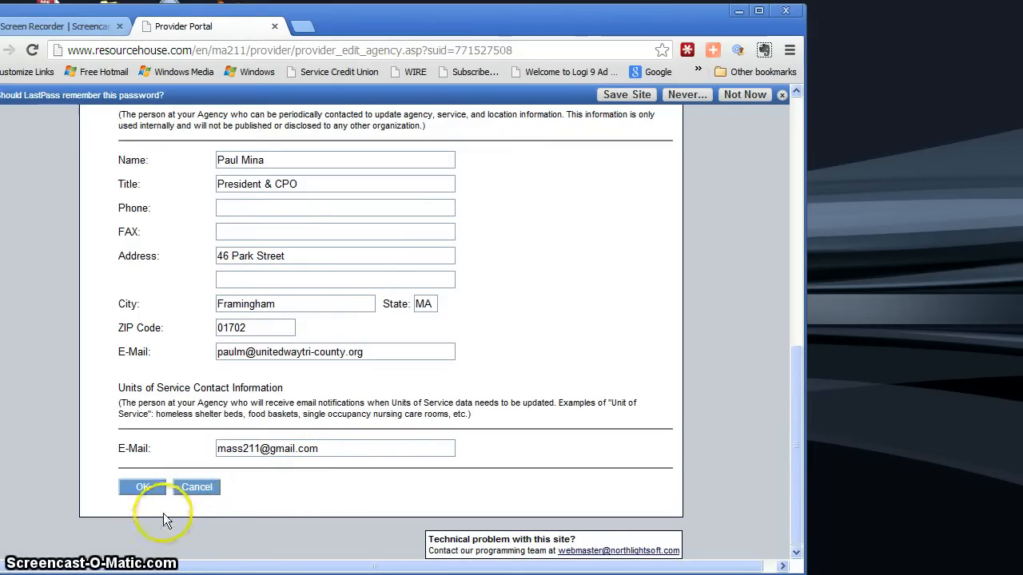
pyautogui.click(146, 488)
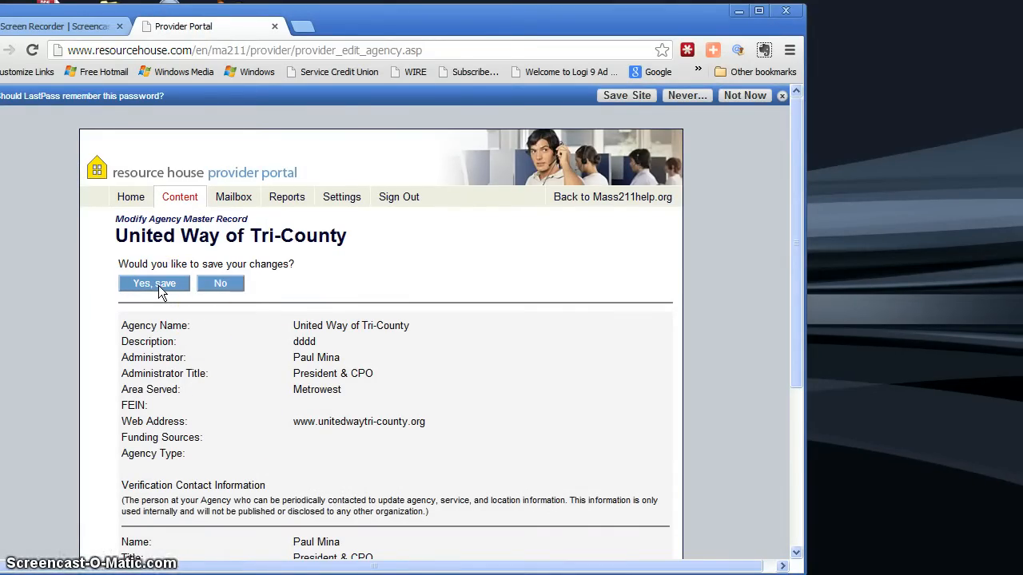
pyautogui.click(159, 284)
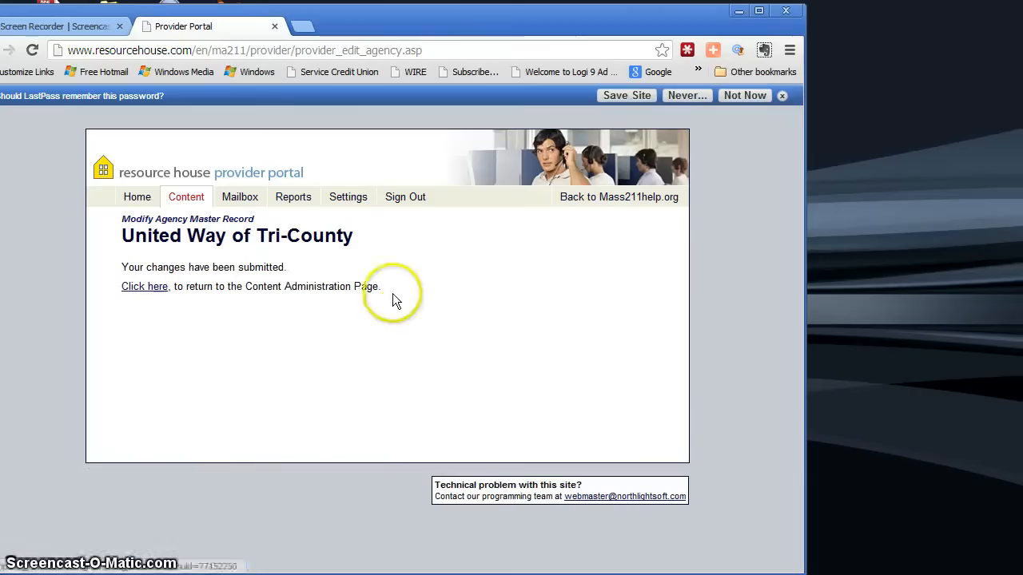
# Return to content administration and open the United Way of Tri-County service record for editing through the agency information page.
pyautogui.click(158, 290)
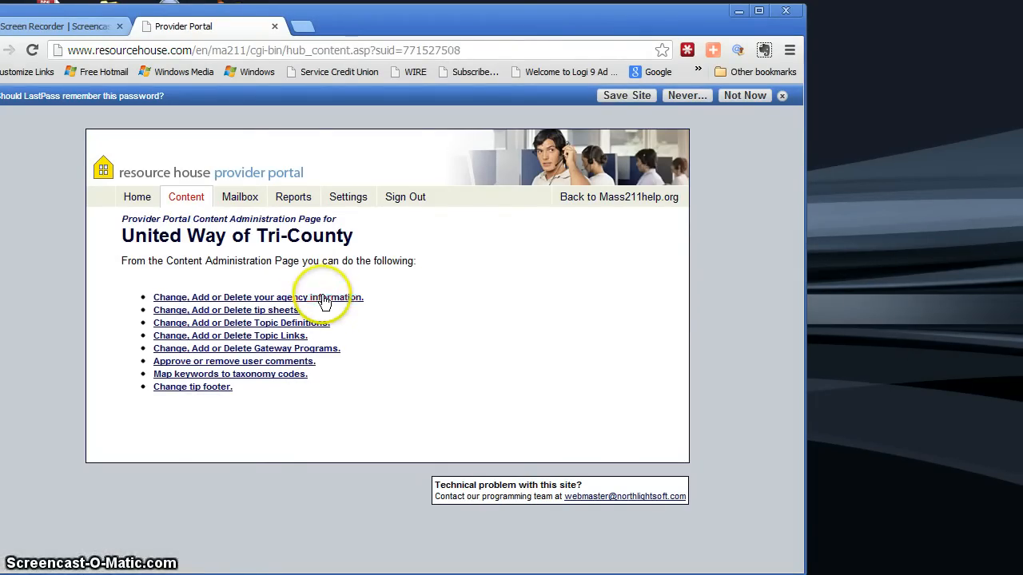
pyautogui.click(326, 300)
pyautogui.scroll(-1, 434, 324)
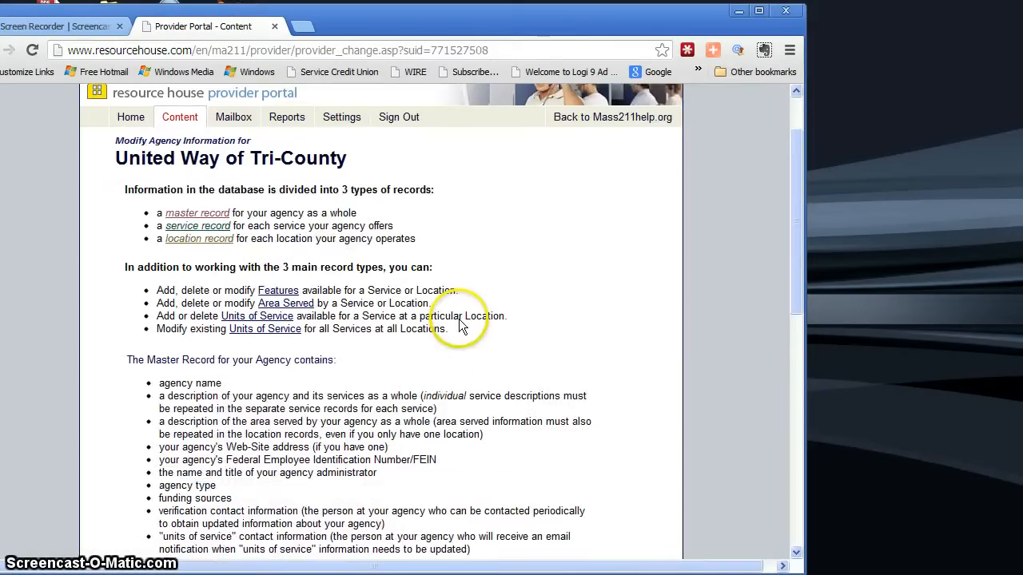
pyautogui.scroll(-4, 460, 326)
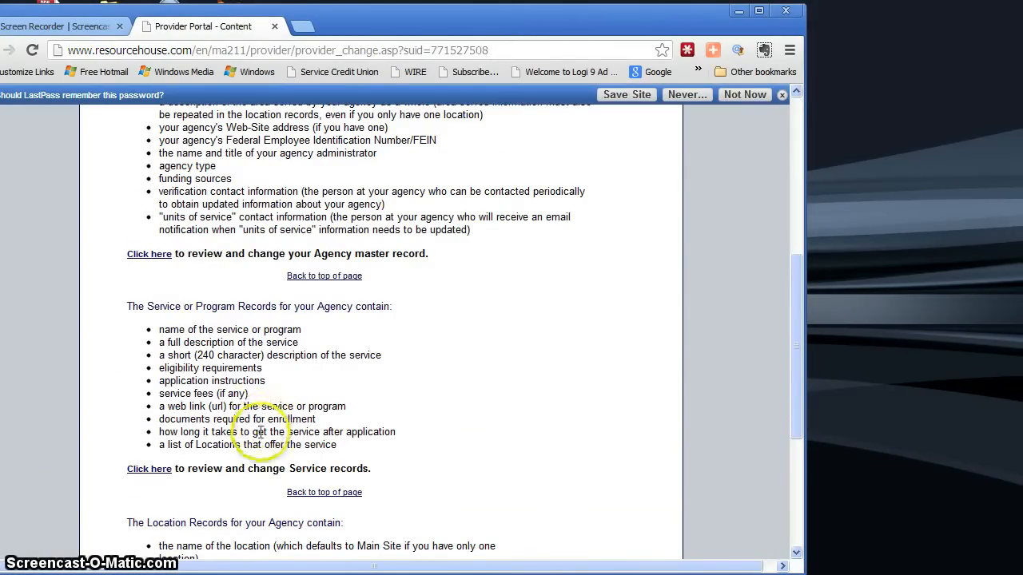
pyautogui.click(139, 473)
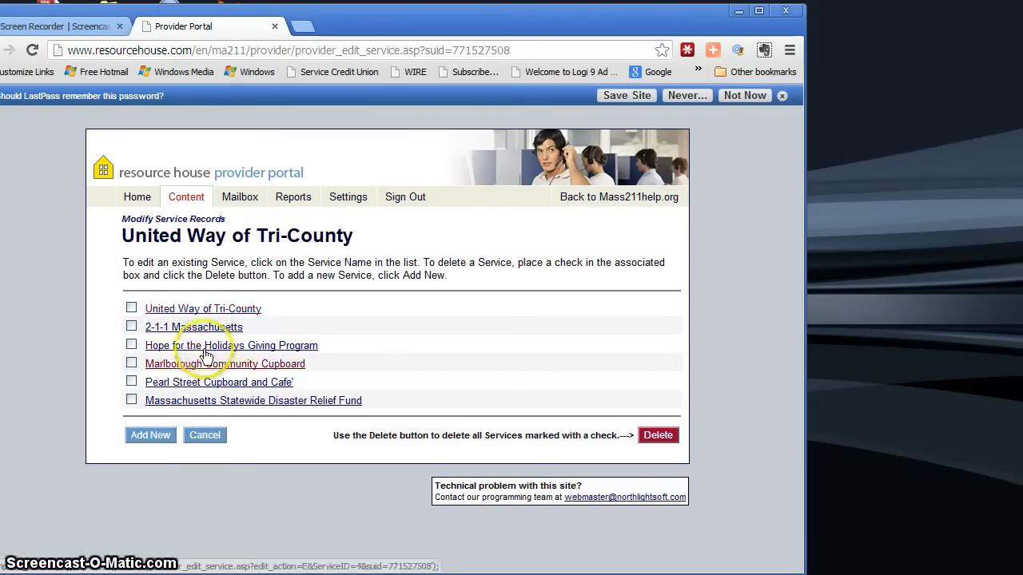
pyautogui.click(210, 312)
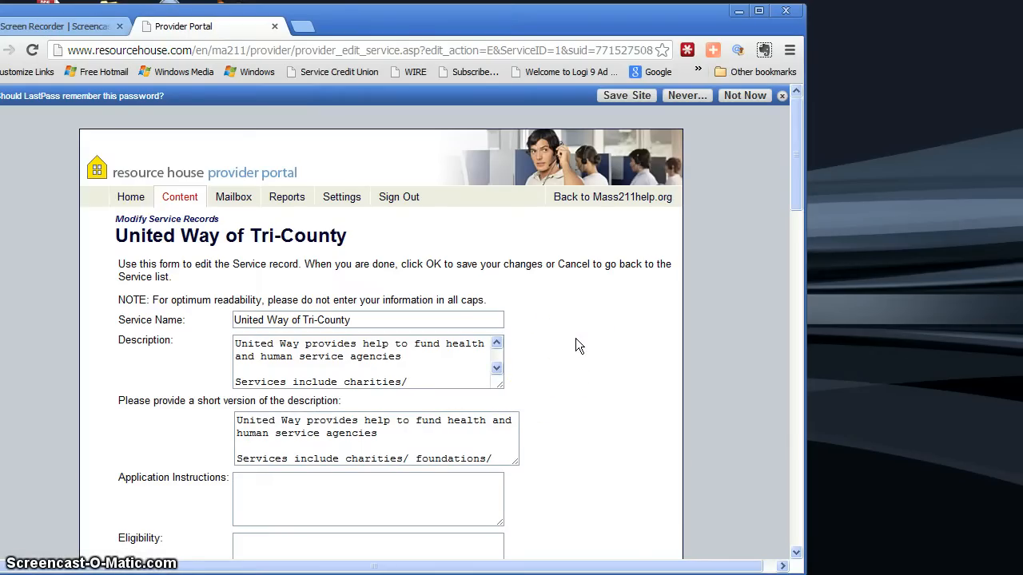
# Review the service record's descriptions, eligibility, fees, waiting times, necessary documents and the locations that offer the service.
pyautogui.scroll(-2, 568, 344)
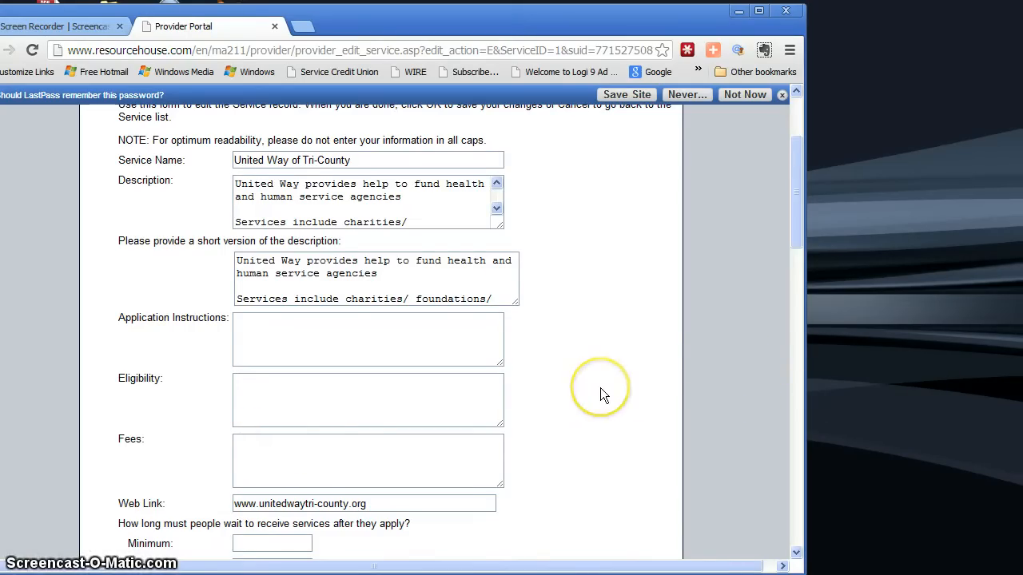
pyautogui.scroll(-1, 600, 390)
pyautogui.scroll(-1, 600, 396)
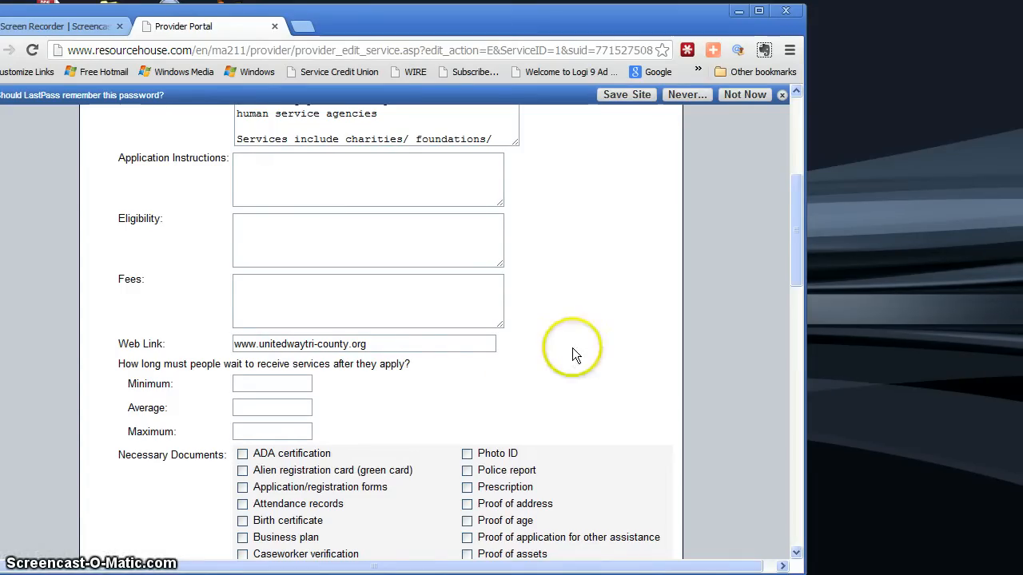
pyautogui.scroll(-2, 572, 347)
pyautogui.scroll(-1, 572, 351)
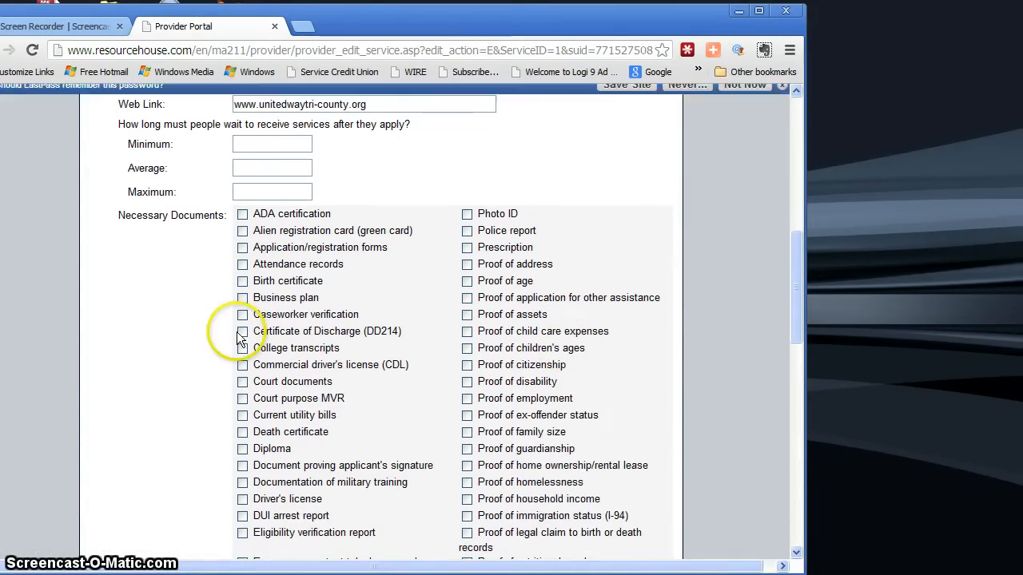
pyautogui.scroll(-1, 540, 347)
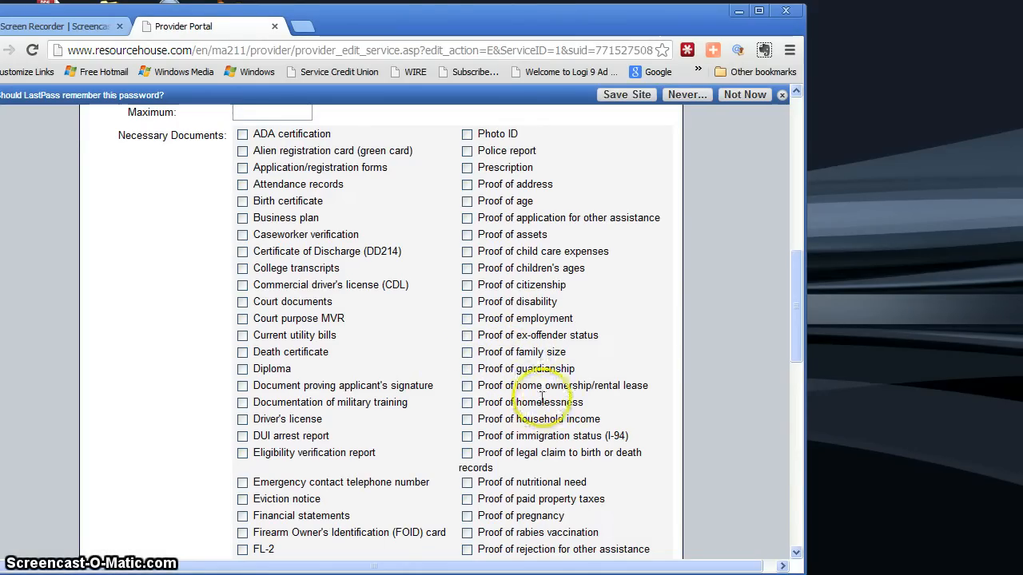
pyautogui.scroll(-1, 605, 377)
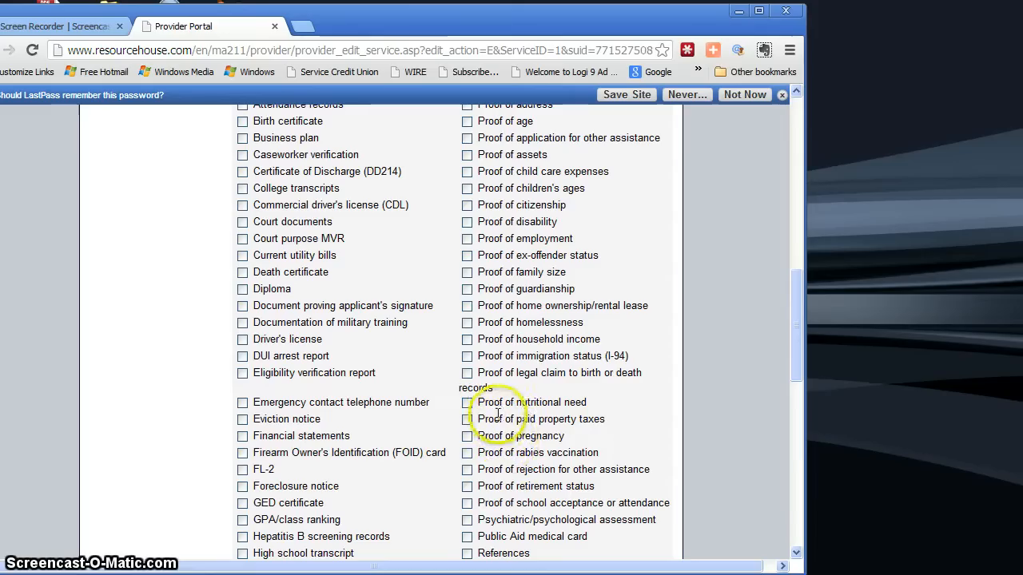
pyautogui.scroll(-1, 531, 396)
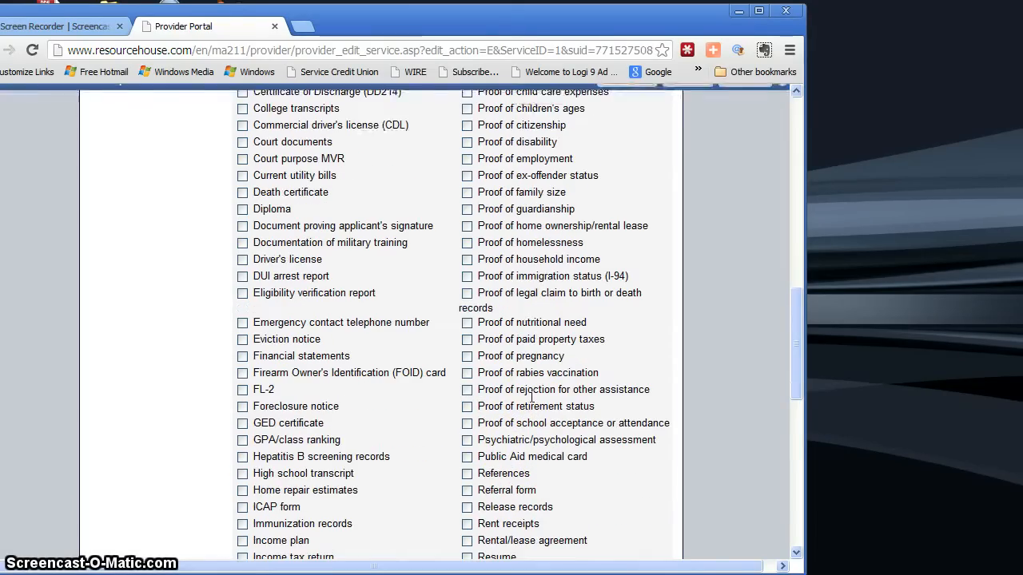
pyautogui.scroll(-3, 532, 396)
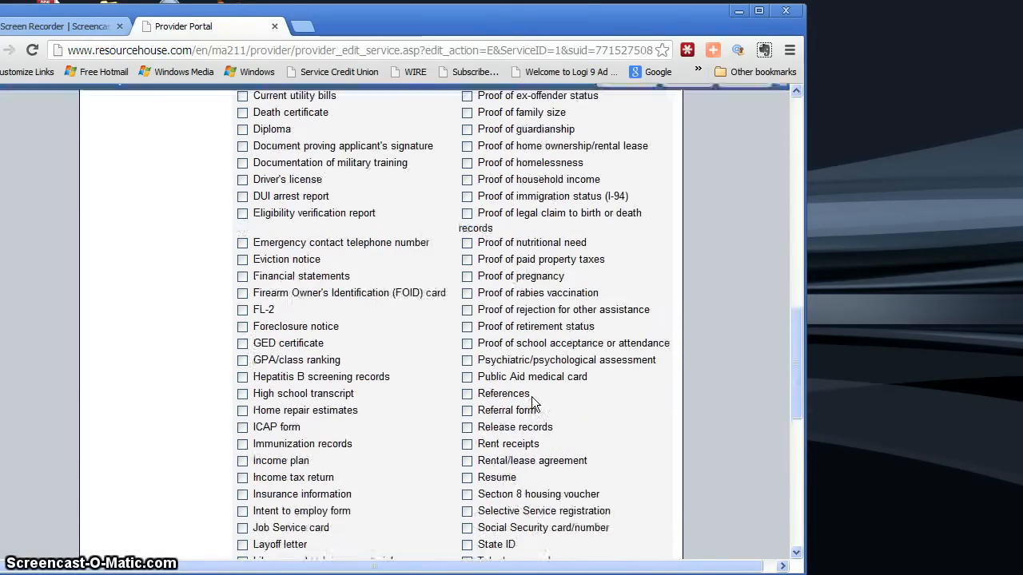
pyautogui.scroll(-2, 531, 396)
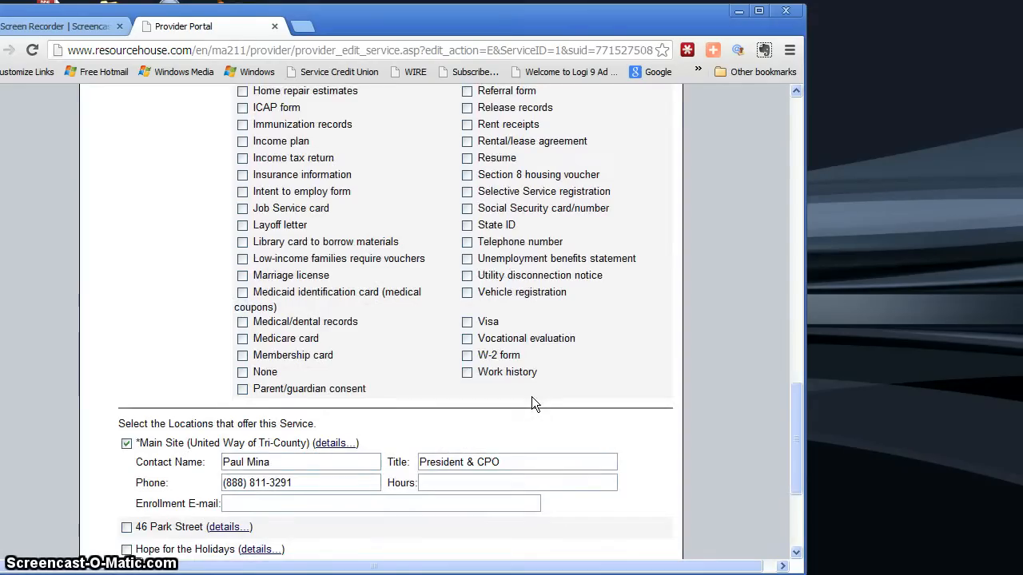
pyautogui.scroll(-1, 531, 396)
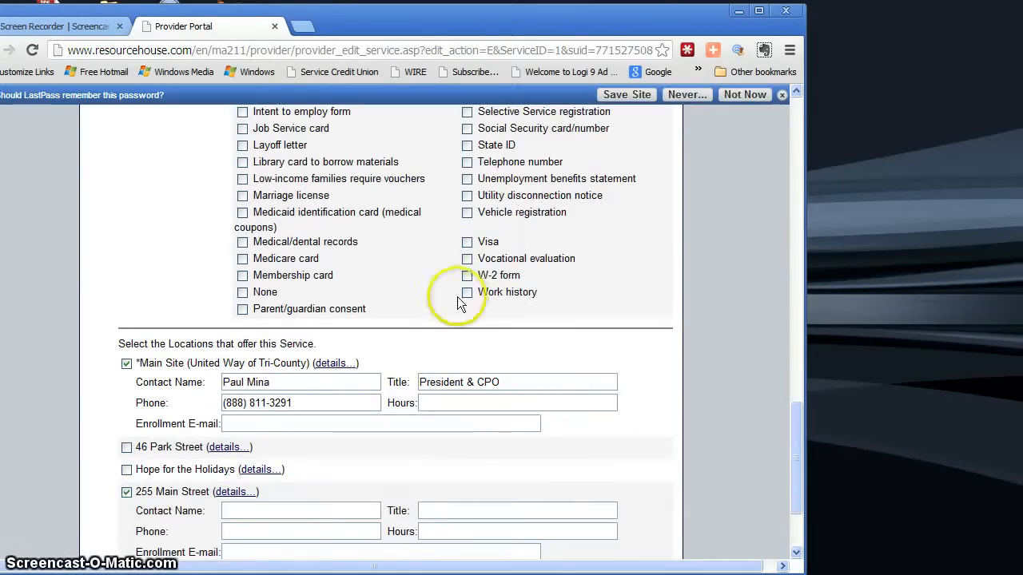
pyautogui.scroll(7, 450, 268)
pyautogui.scroll(-4, 449, 267)
pyautogui.scroll(-4, 449, 267)
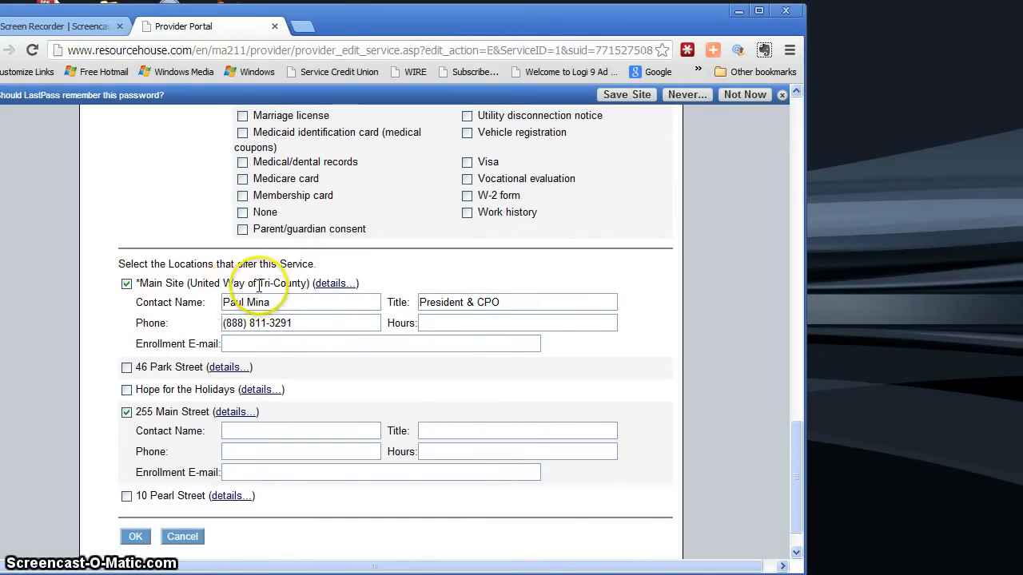
# Deselect the Main Street location for the United Way of Tri-County service, save the service record and return to the service list.
pyautogui.click(127, 413)
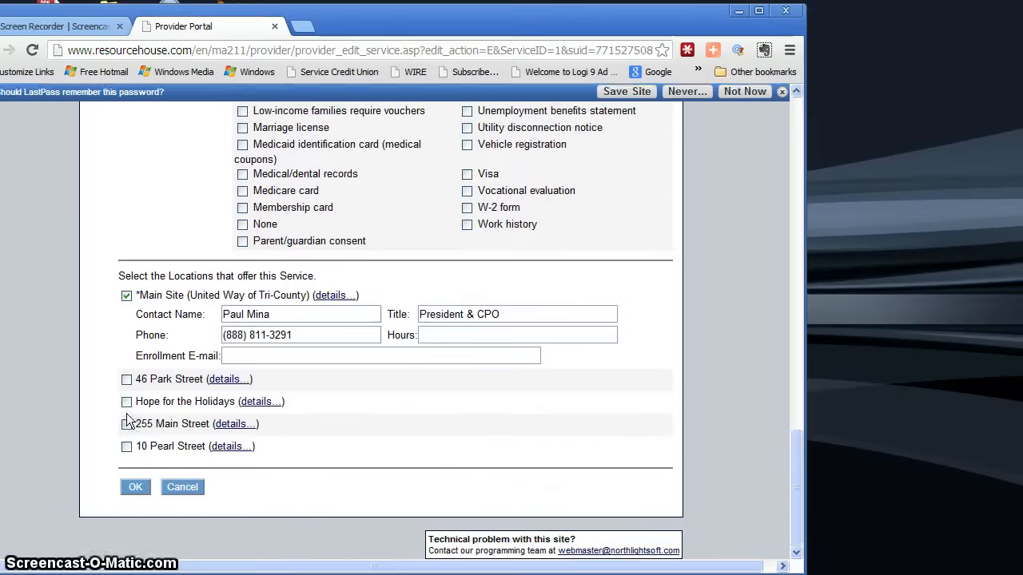
pyautogui.click(135, 489)
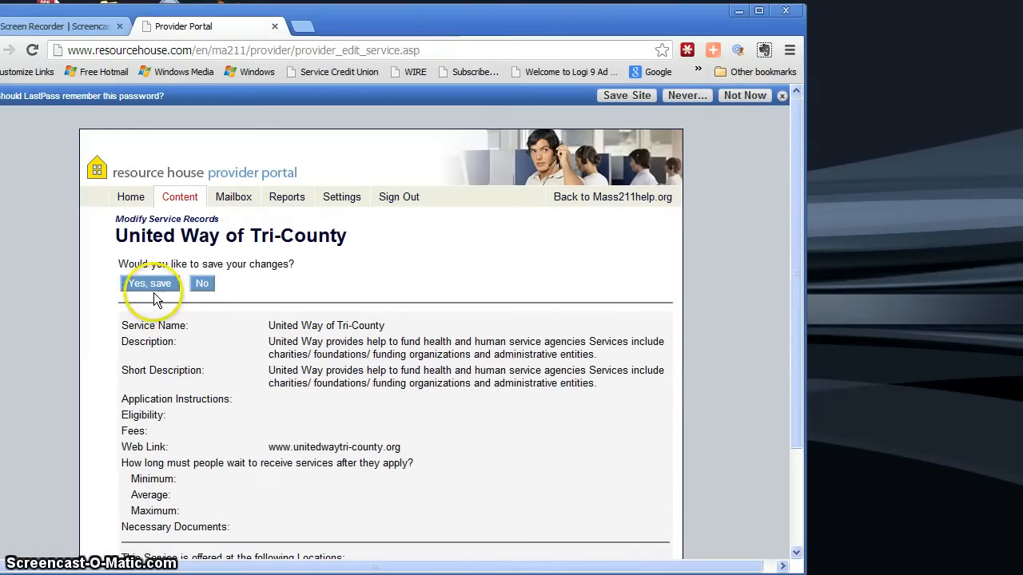
pyautogui.click(157, 281)
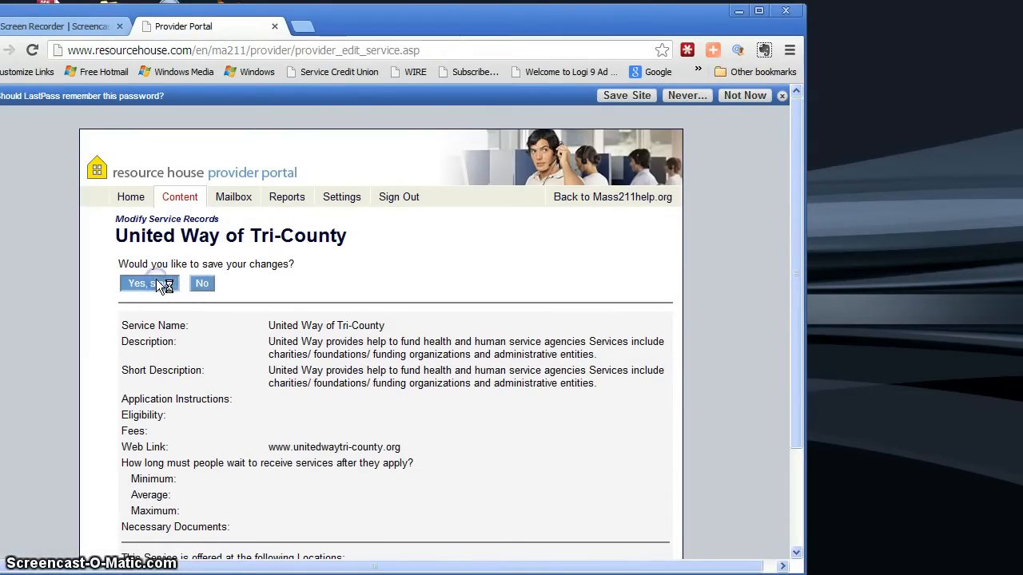
pyautogui.click(150, 284)
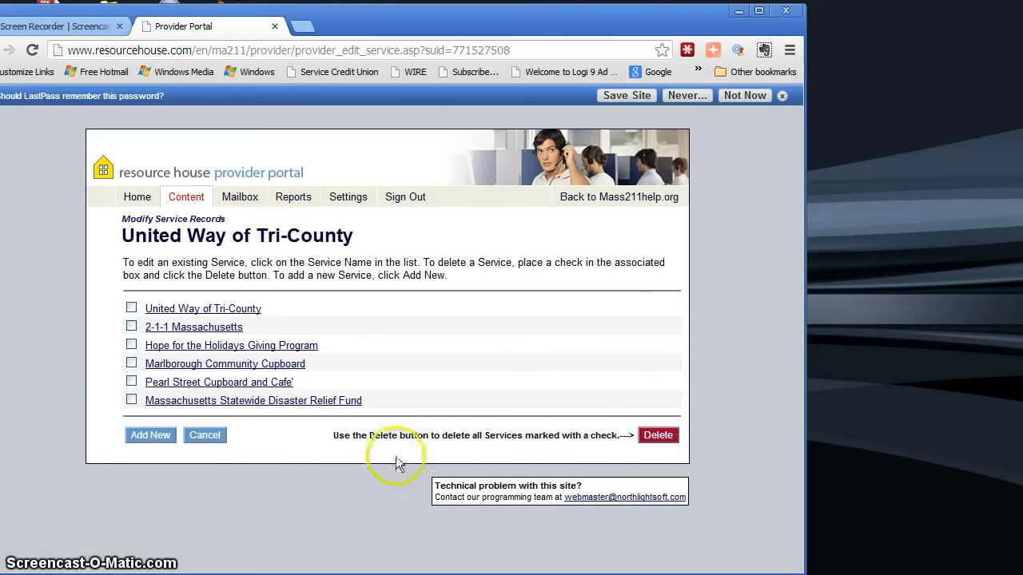
# Leave the service list and open the Park Street location record for editing through the agency information page.
pyautogui.click(200, 435)
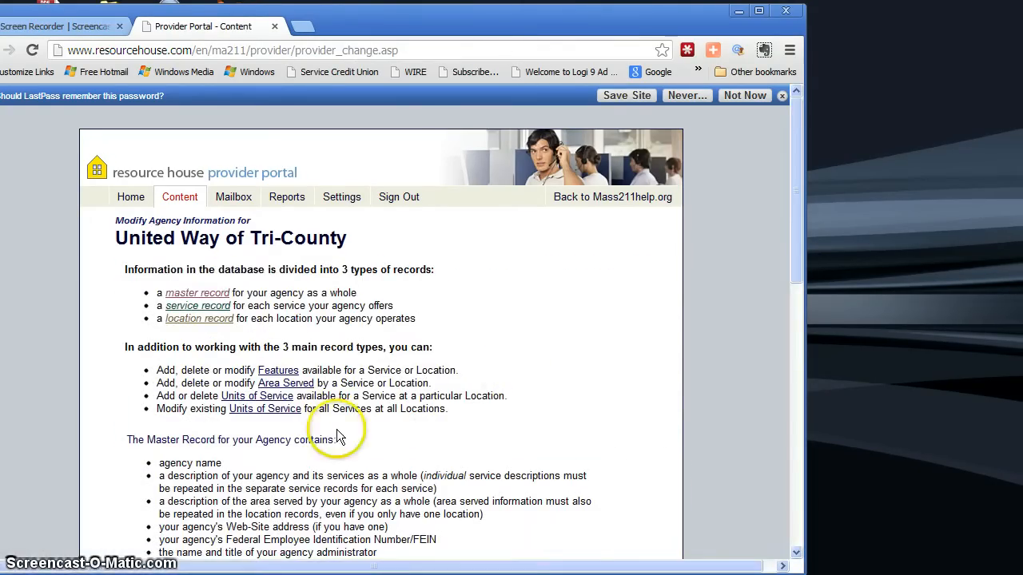
pyautogui.scroll(-1, 556, 361)
pyautogui.scroll(-1, 557, 369)
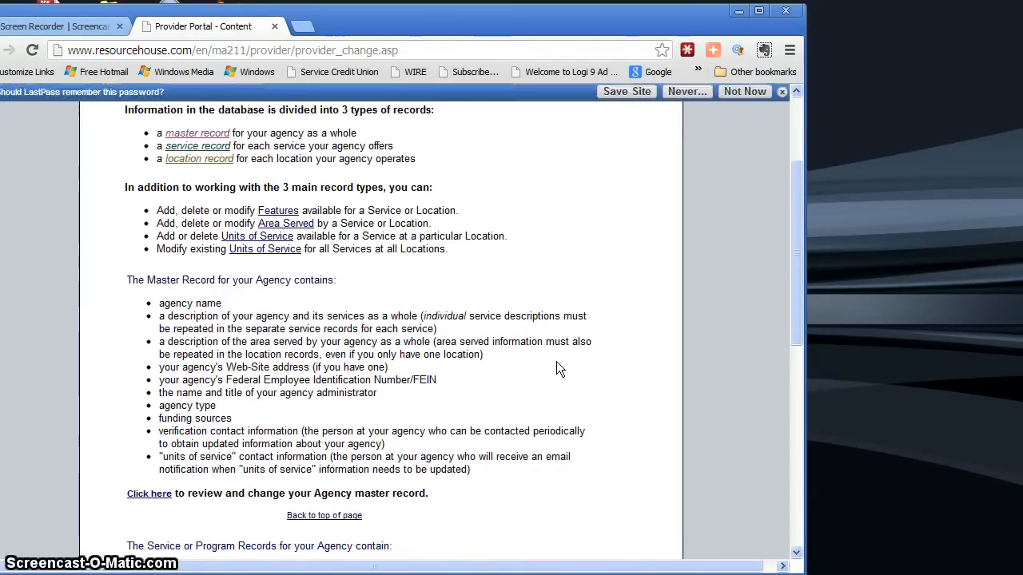
pyautogui.scroll(-1, 558, 369)
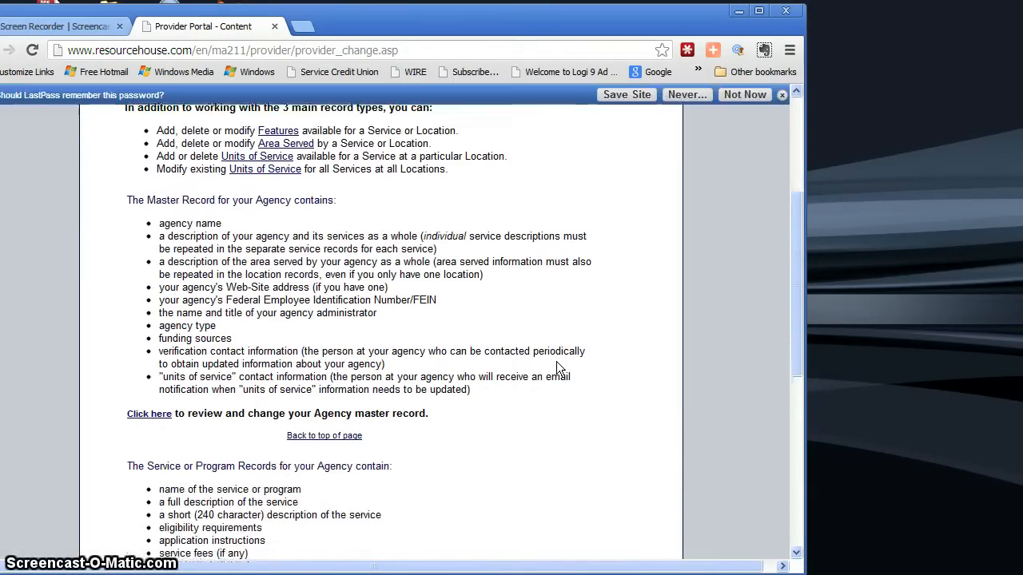
pyautogui.scroll(-2, 558, 369)
pyautogui.scroll(-2, 558, 369)
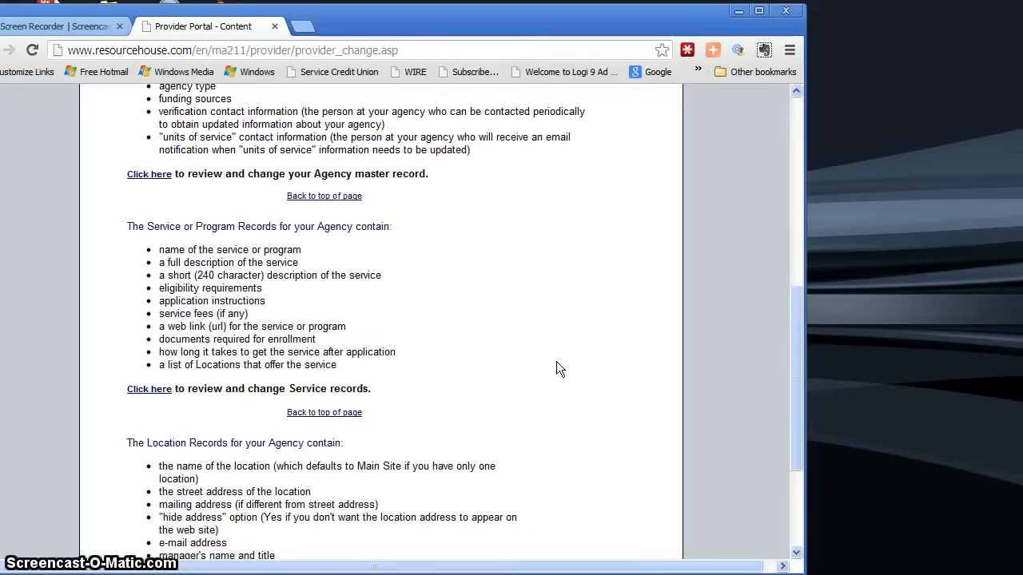
pyautogui.scroll(-1, 557, 362)
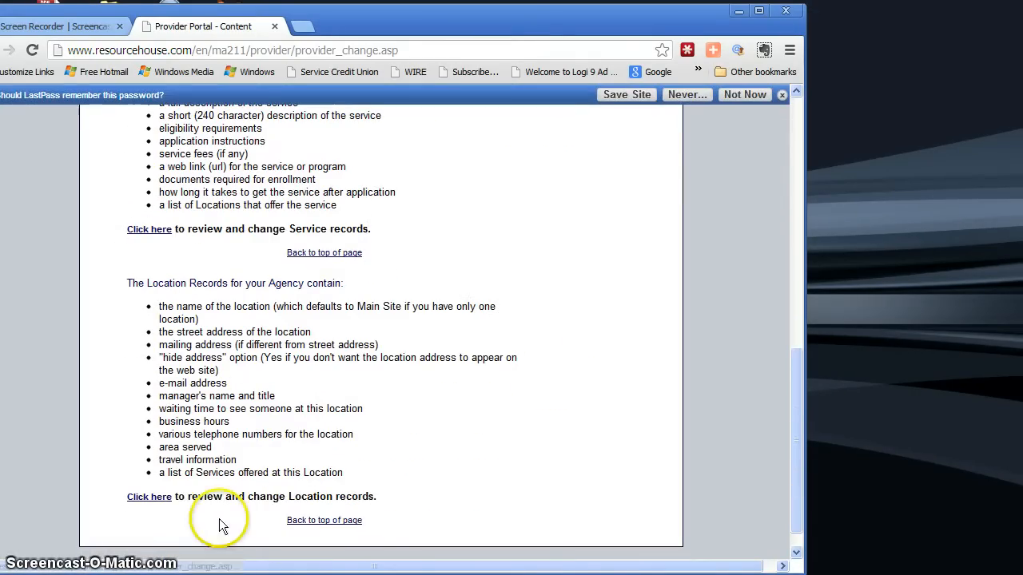
pyautogui.click(152, 499)
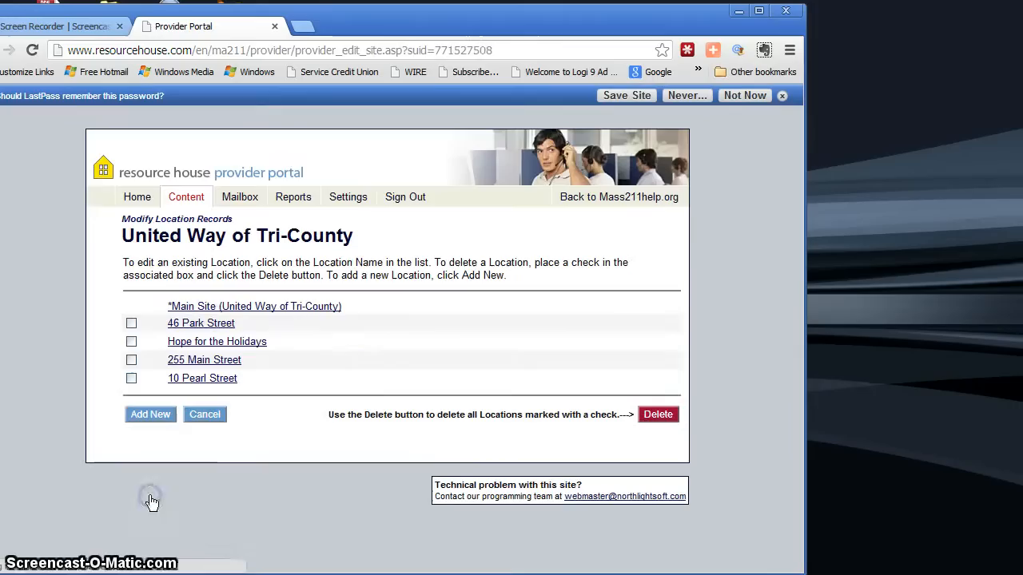
pyautogui.click(206, 330)
# Review the location record's addresses, e-mail, manager, waiting times, business hours, travel instructions and area served.
pyautogui.scroll(-1, 568, 423)
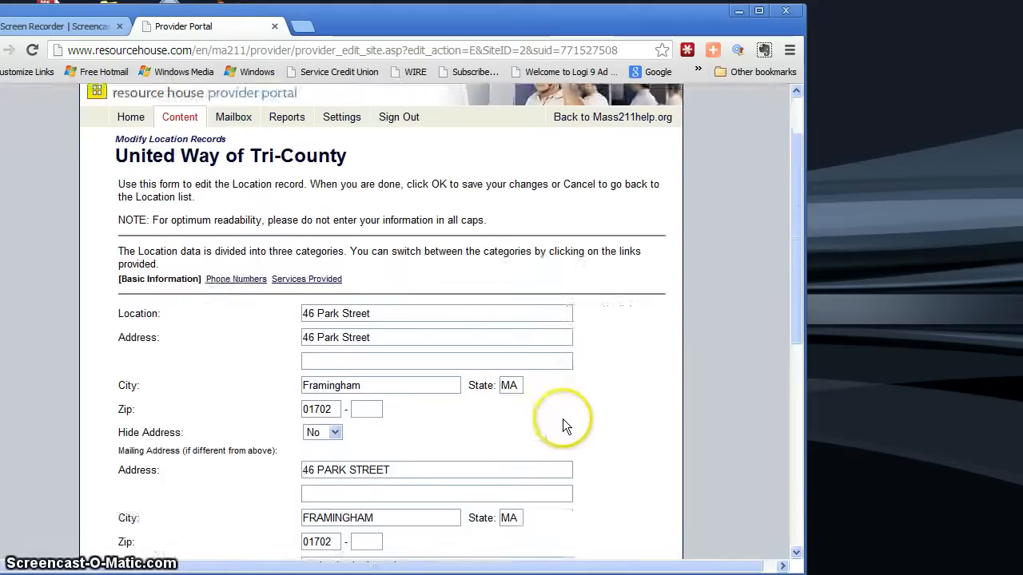
pyautogui.scroll(-1, 562, 418)
pyautogui.scroll(-1, 563, 419)
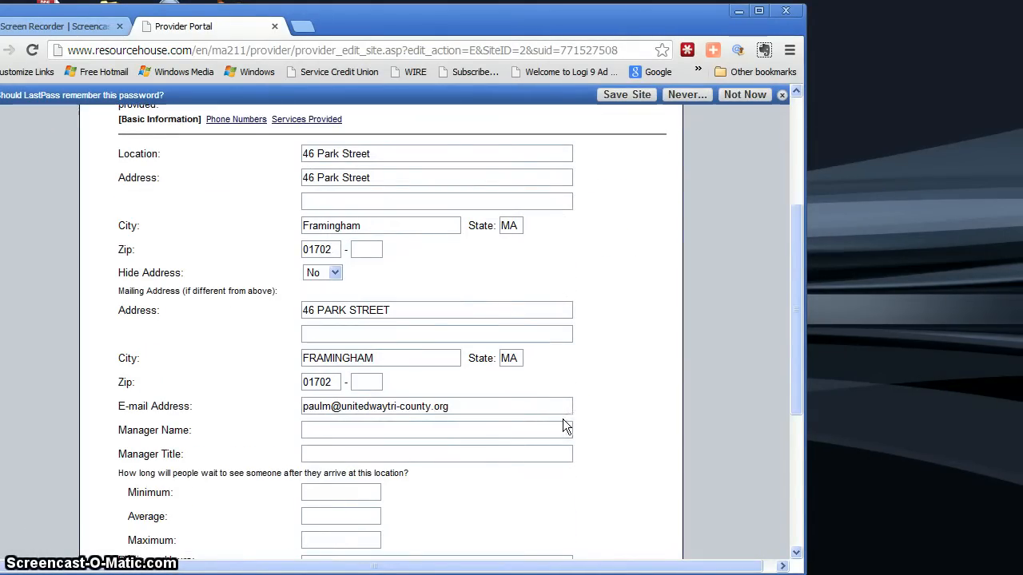
pyautogui.scroll(-2, 562, 426)
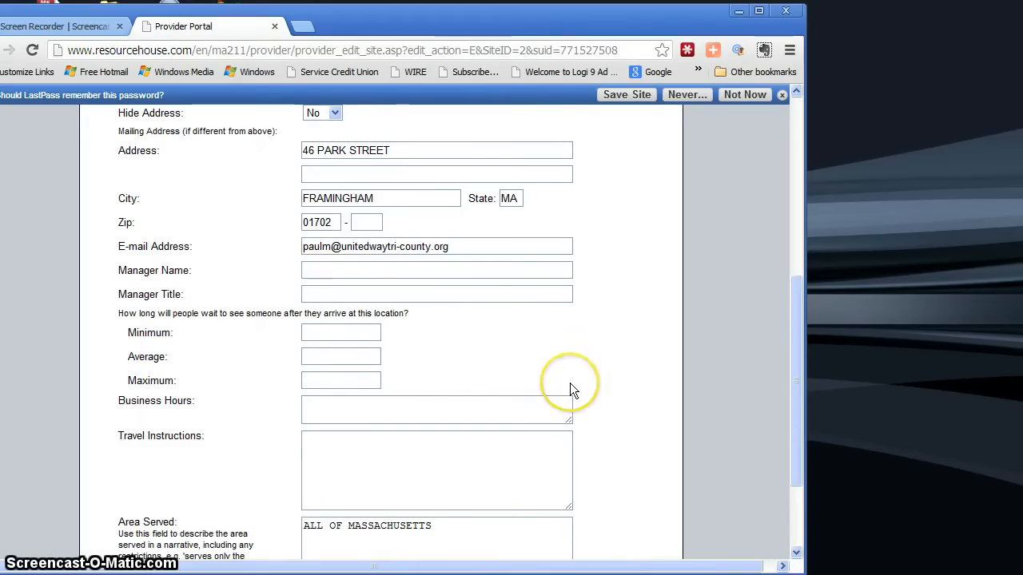
pyautogui.scroll(-1, 570, 384)
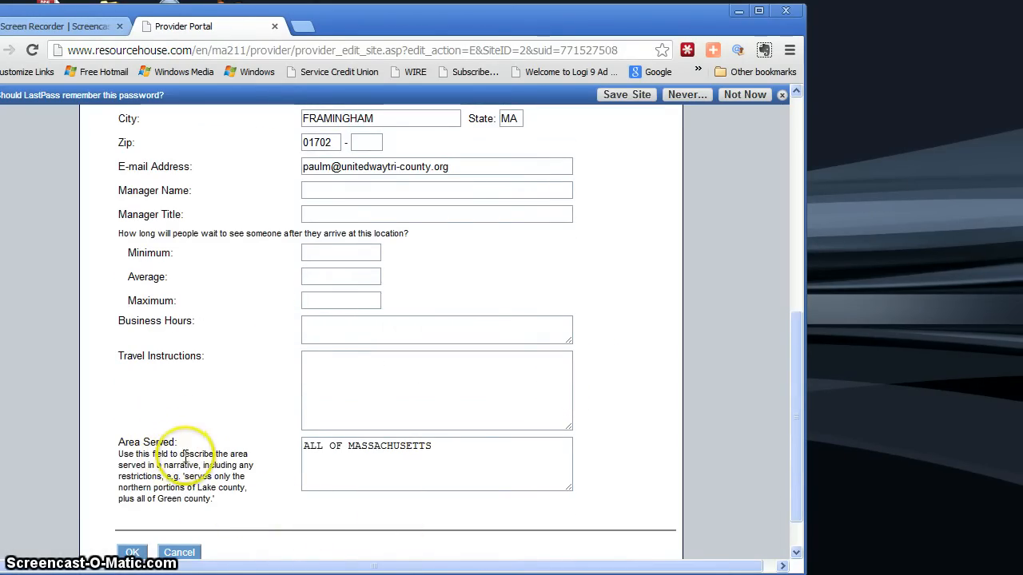
pyautogui.click(462, 455)
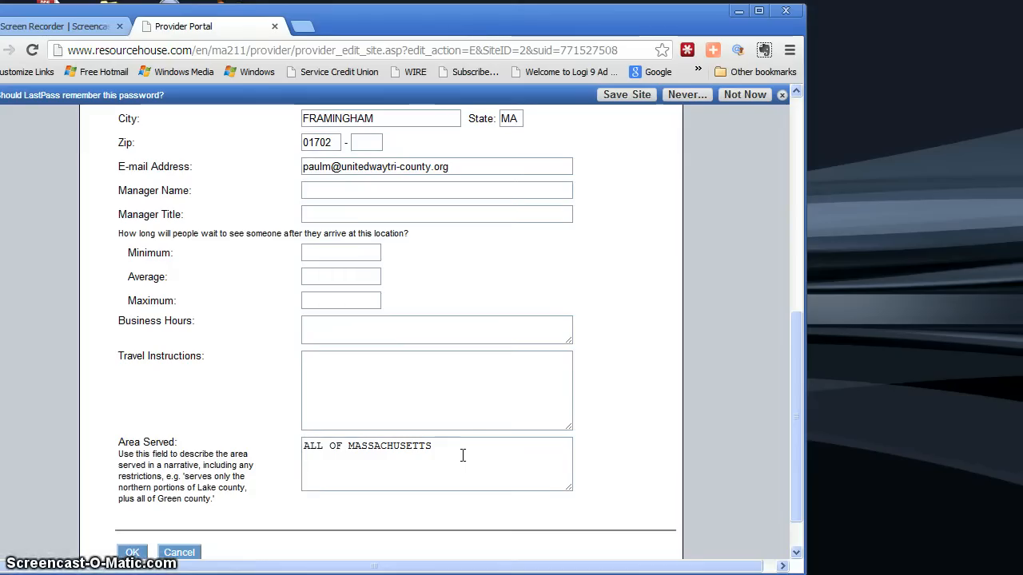
pyautogui.click(447, 446)
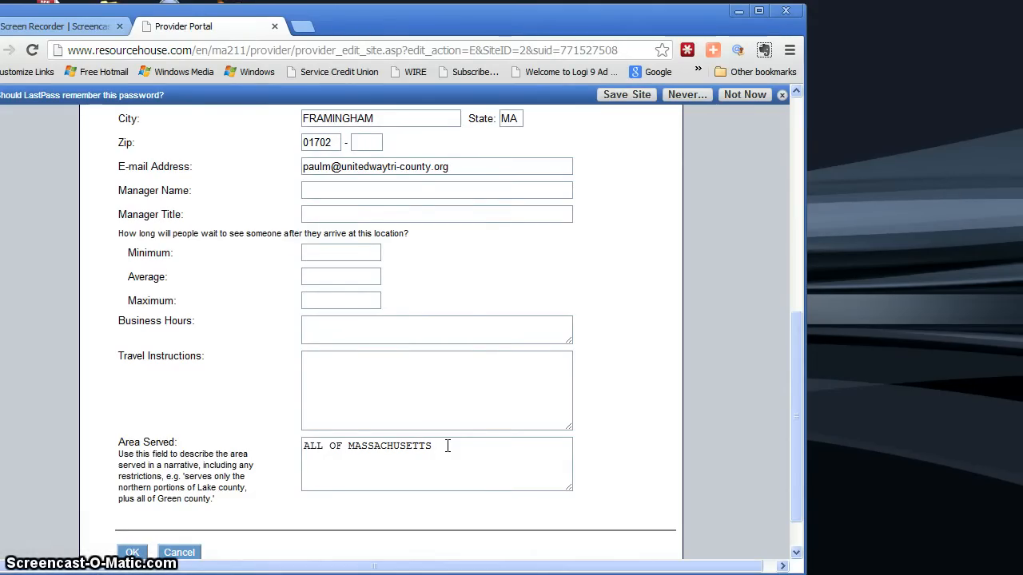
# Submit the Park Street location record, confirm saving the changes and return to the location list.
pyautogui.scroll(-1, 448, 445)
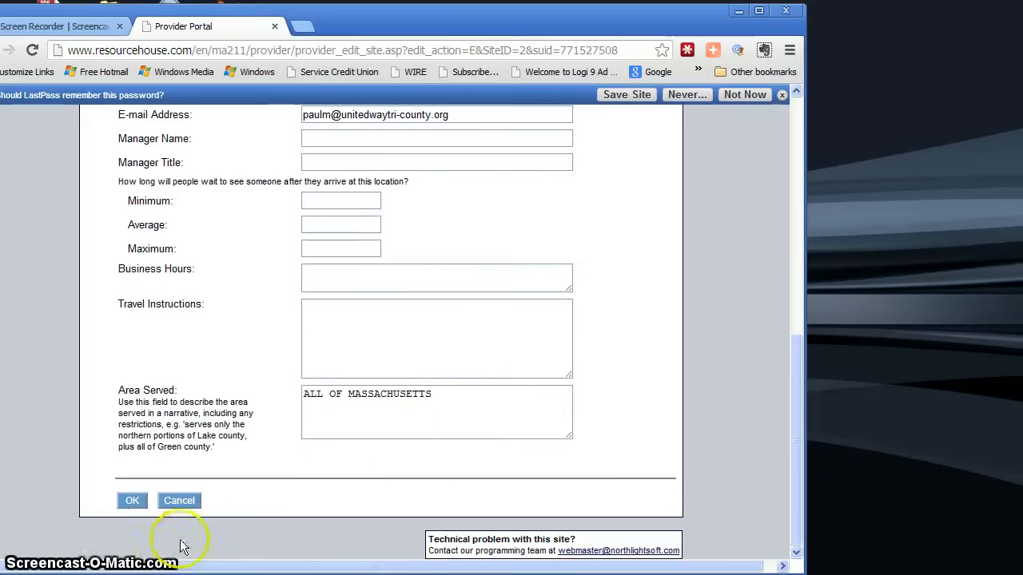
pyautogui.click(130, 501)
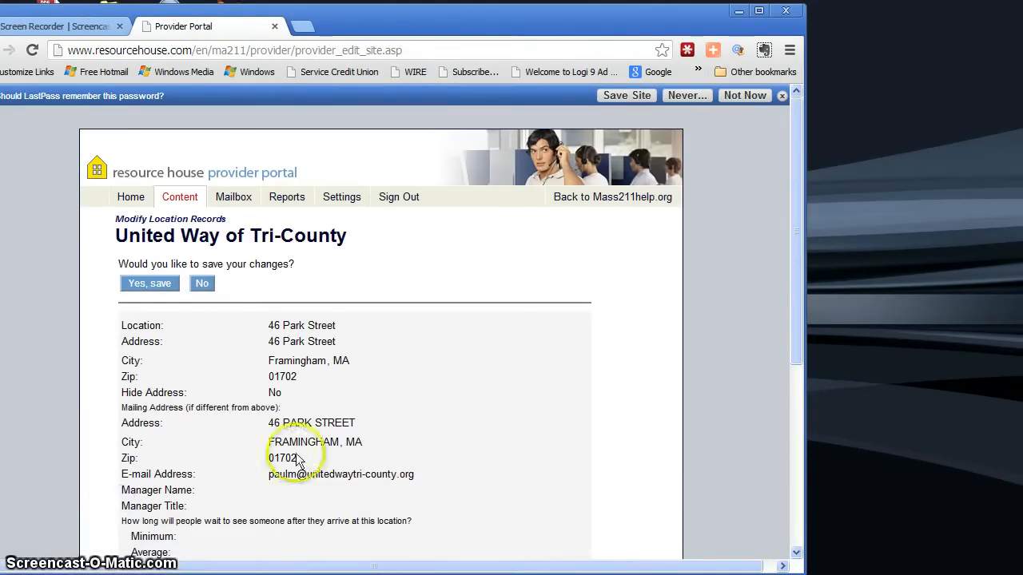
pyautogui.click(152, 286)
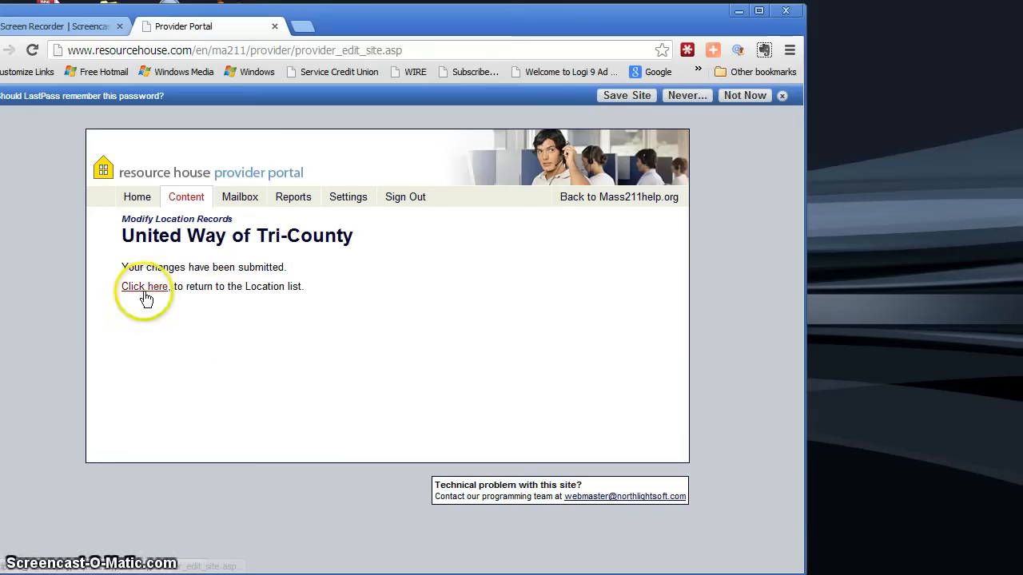
pyautogui.click(147, 289)
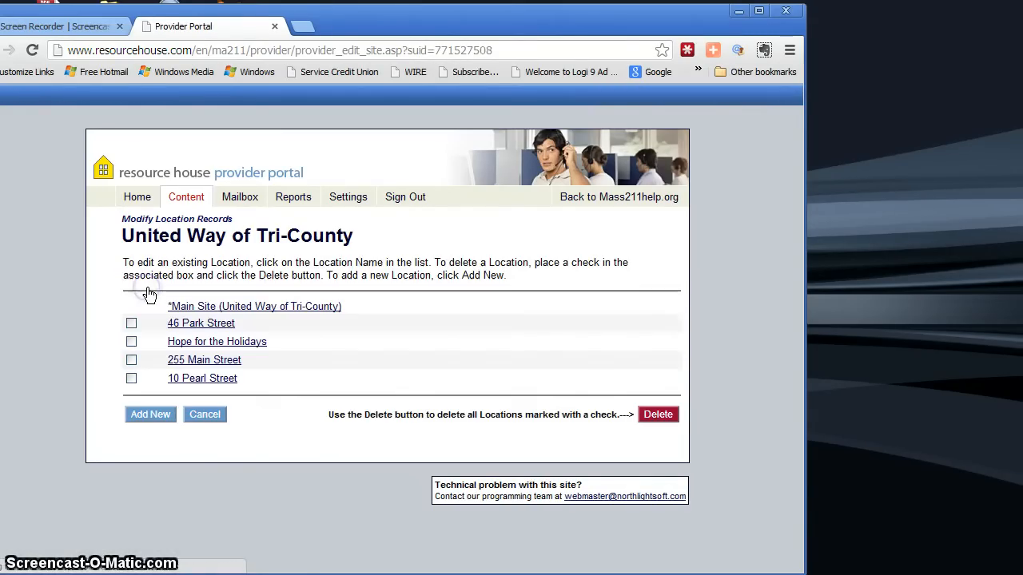
# Leave the location list and open the features form for services and locations from the agency information page.
pyautogui.click(152, 418)
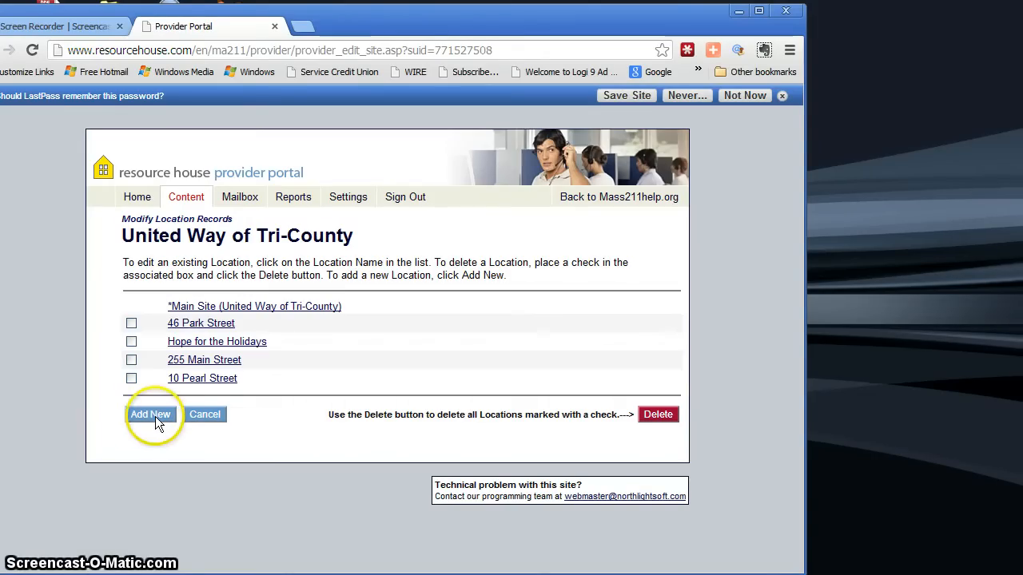
pyautogui.click(207, 414)
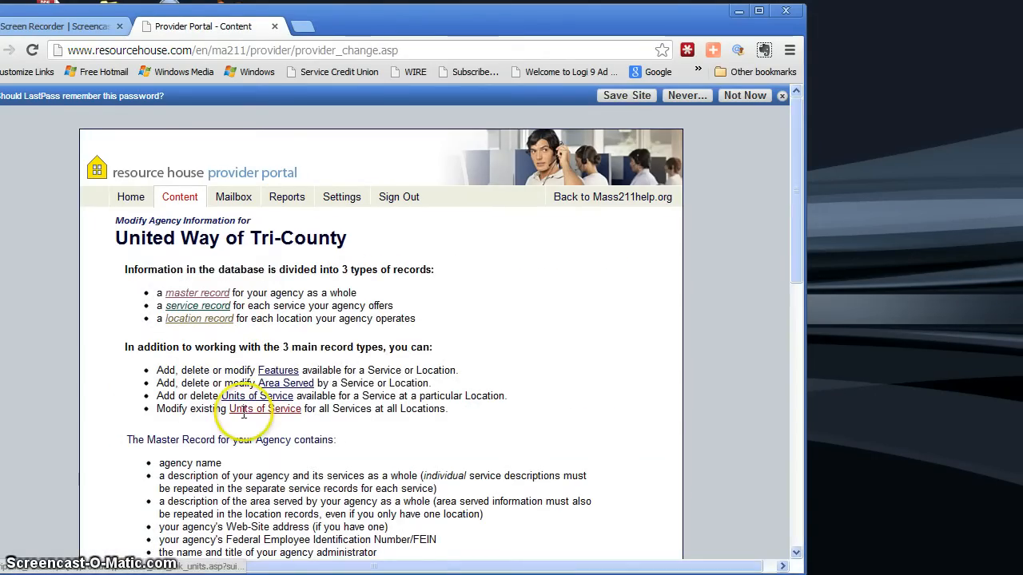
pyautogui.scroll(-1, 312, 352)
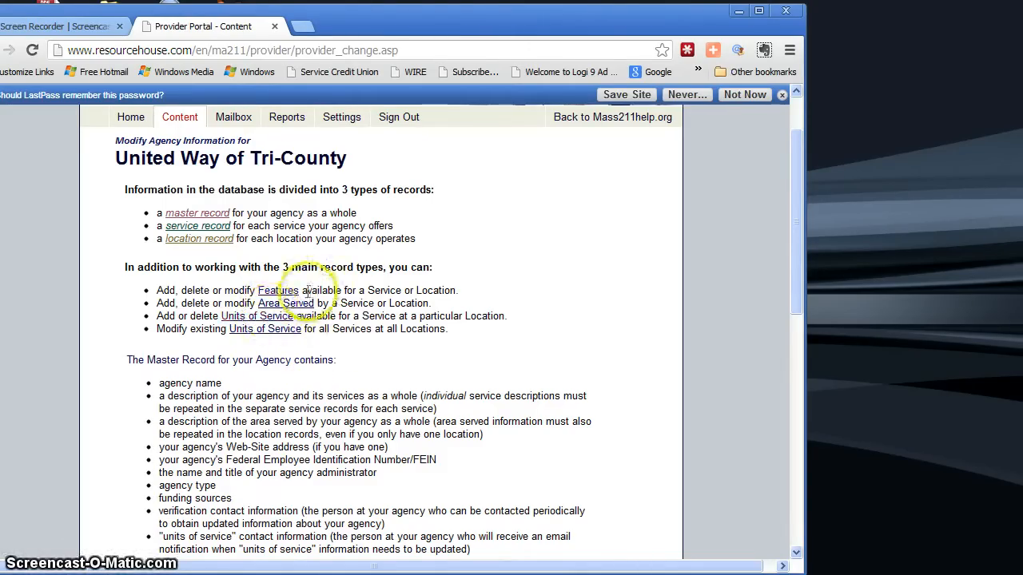
pyautogui.click(280, 291)
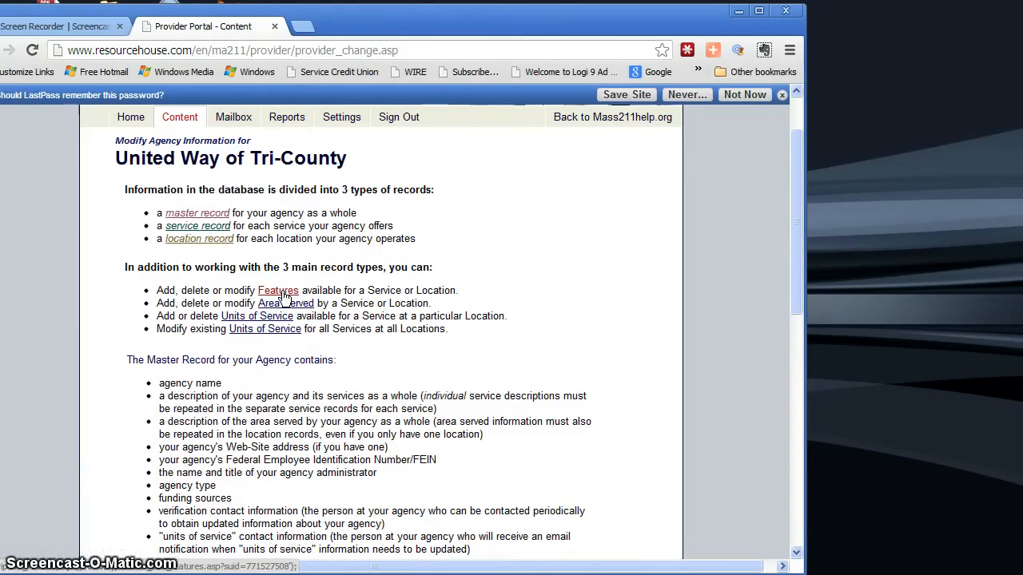
pyautogui.click(281, 293)
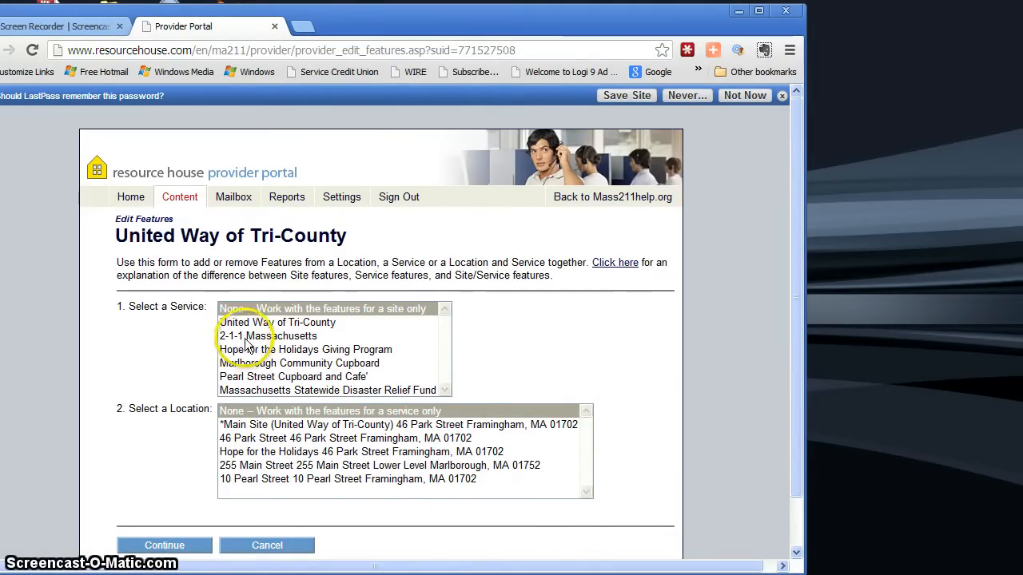
# Open the features of the 2-1-1 Massachusetts service at the Park Street location and review the languages other than English.
pyautogui.click(247, 339)
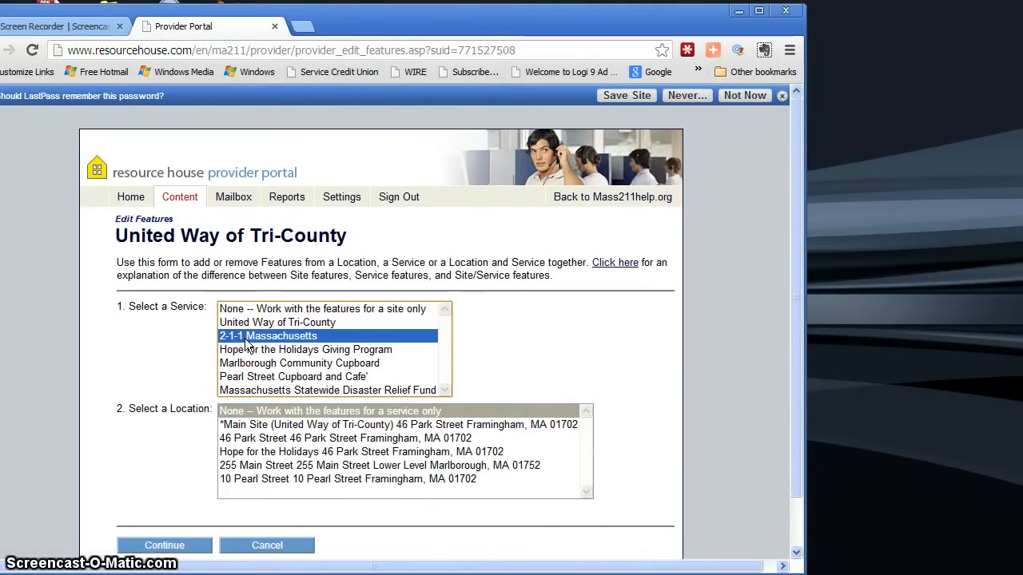
pyautogui.click(251, 442)
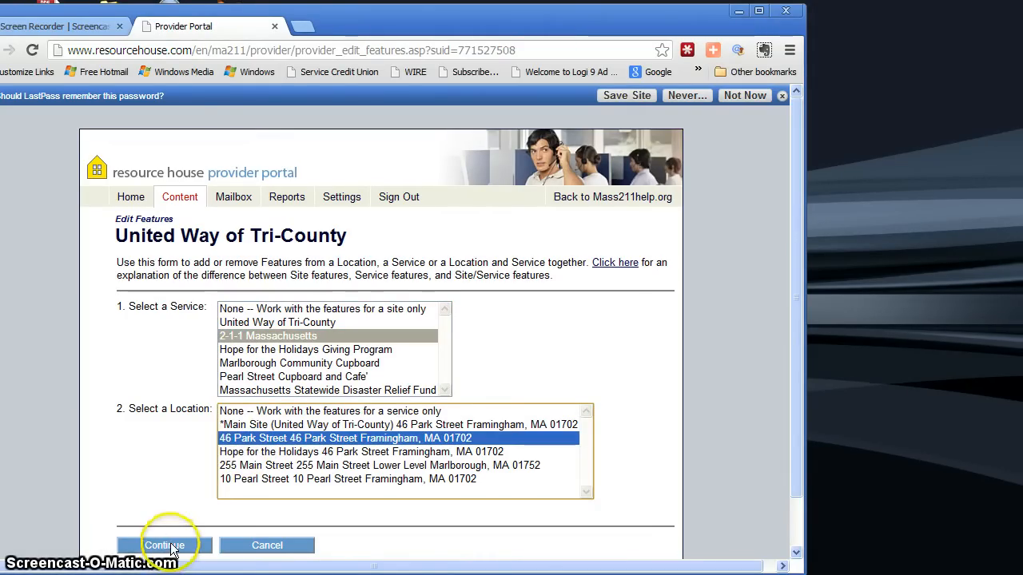
pyautogui.click(171, 546)
pyautogui.scroll(-1, 500, 362)
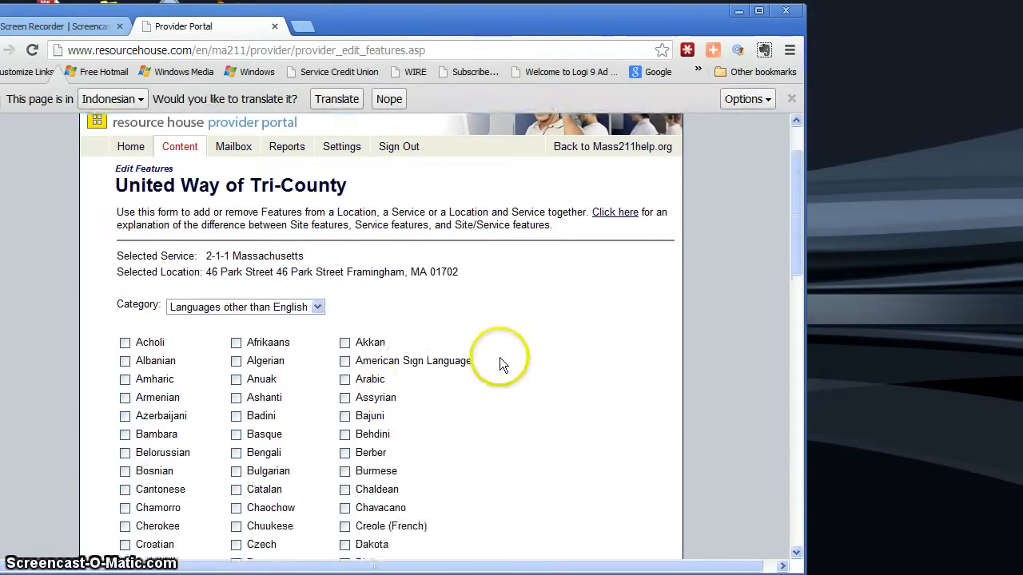
pyautogui.scroll(-1, 501, 360)
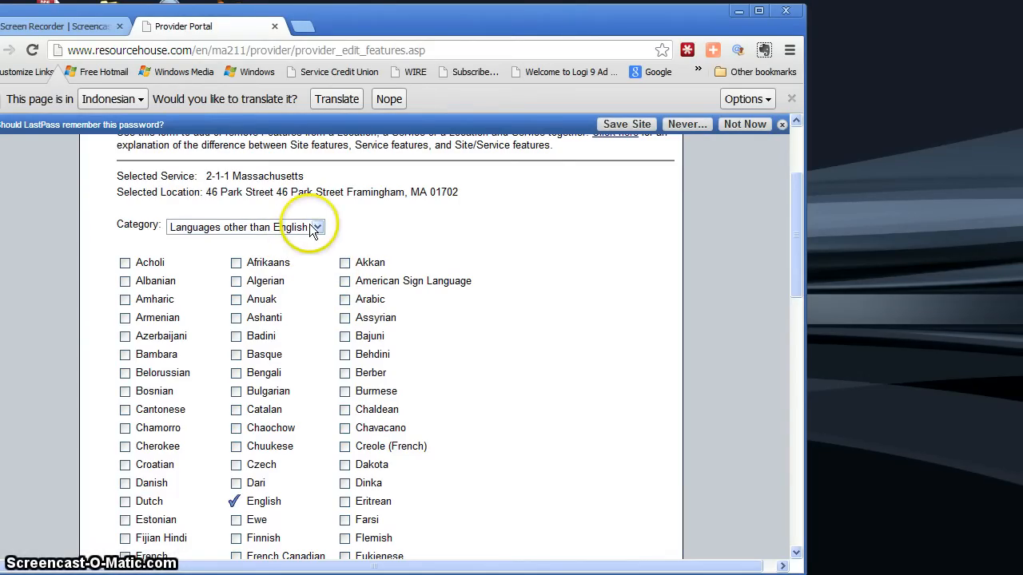
pyautogui.scroll(-5, 502, 279)
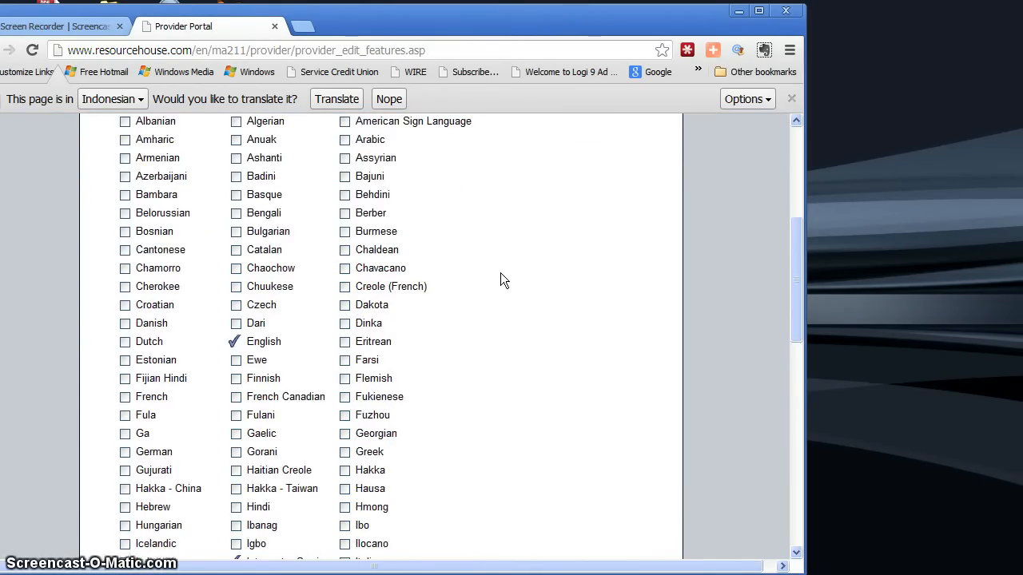
pyautogui.scroll(6, 502, 279)
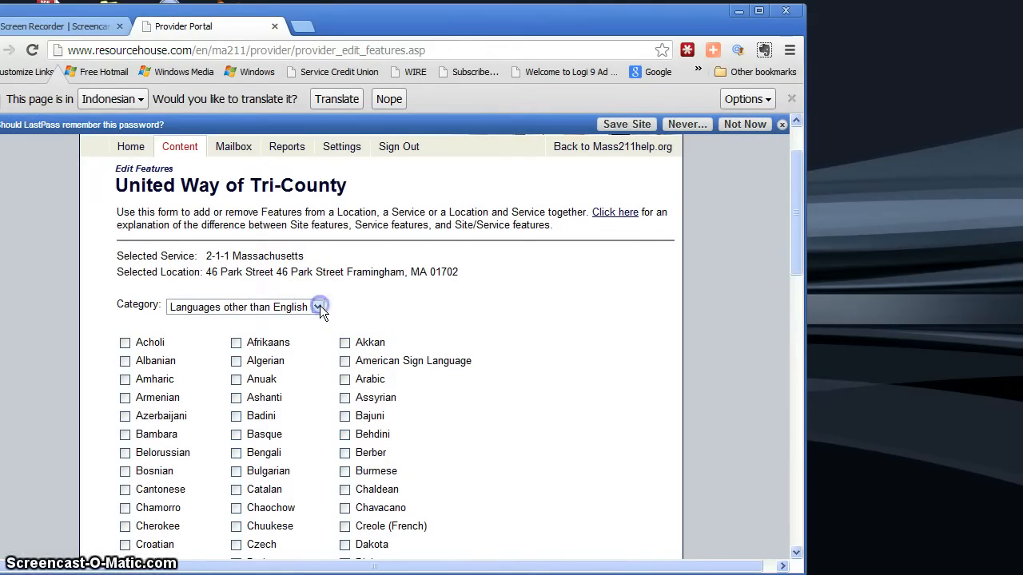
# Switch the feature category to Accessibility features and save the feature changes.
pyautogui.click(318, 306)
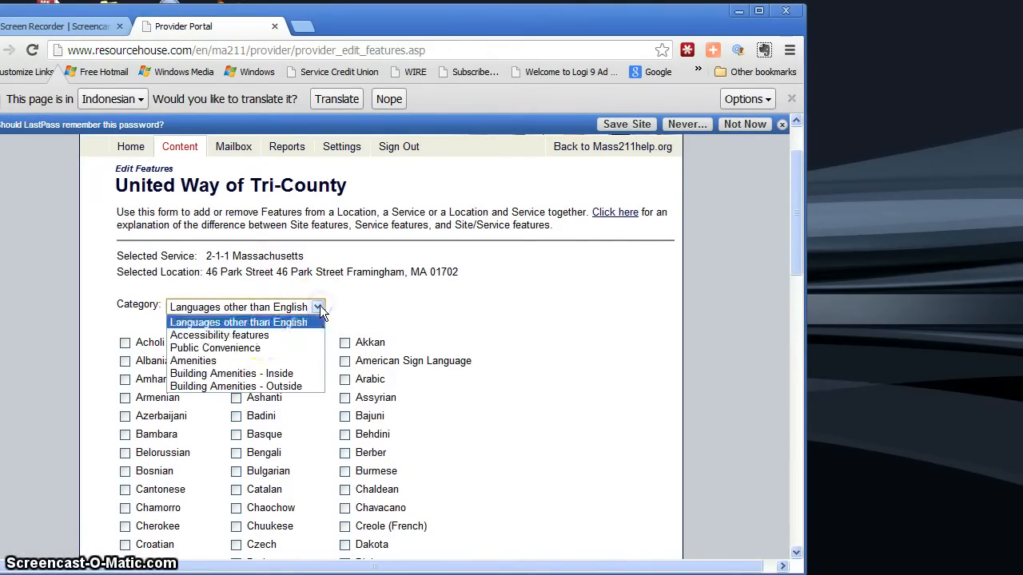
pyautogui.click(267, 336)
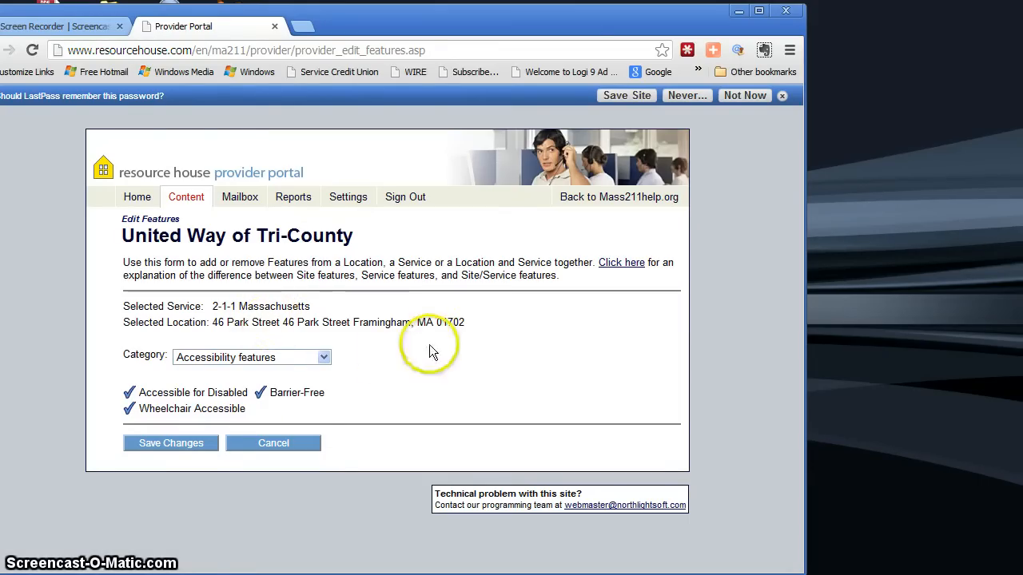
pyautogui.click(182, 441)
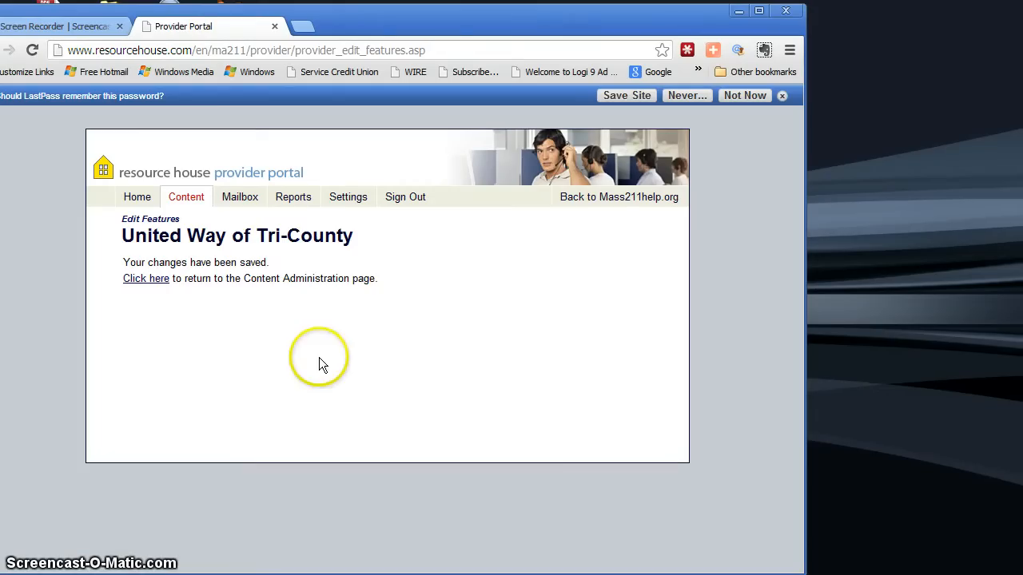
# Open the agency's provider portal reports page to view the available search reports.
pyautogui.click(296, 203)
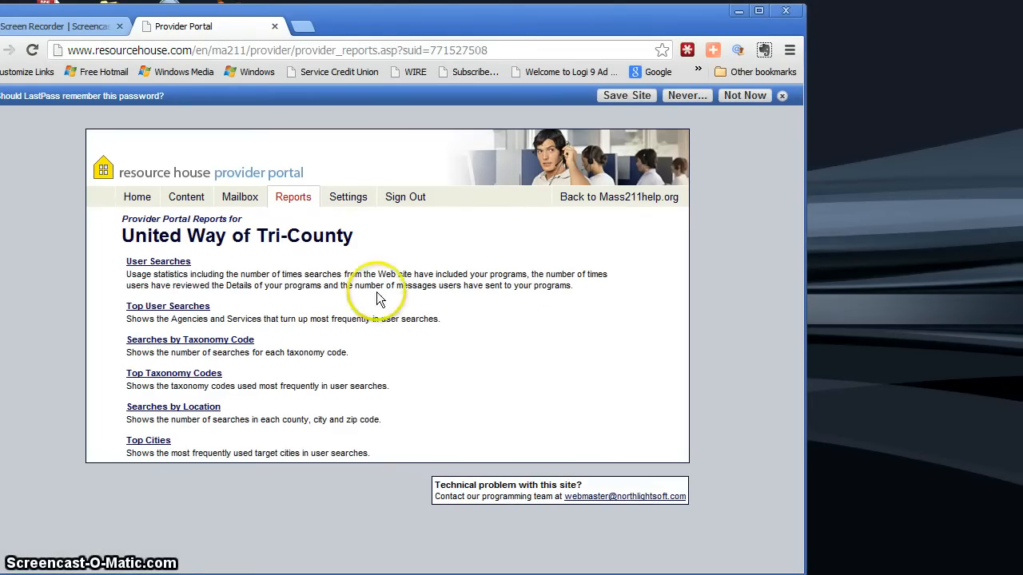
pyautogui.click(314, 209)
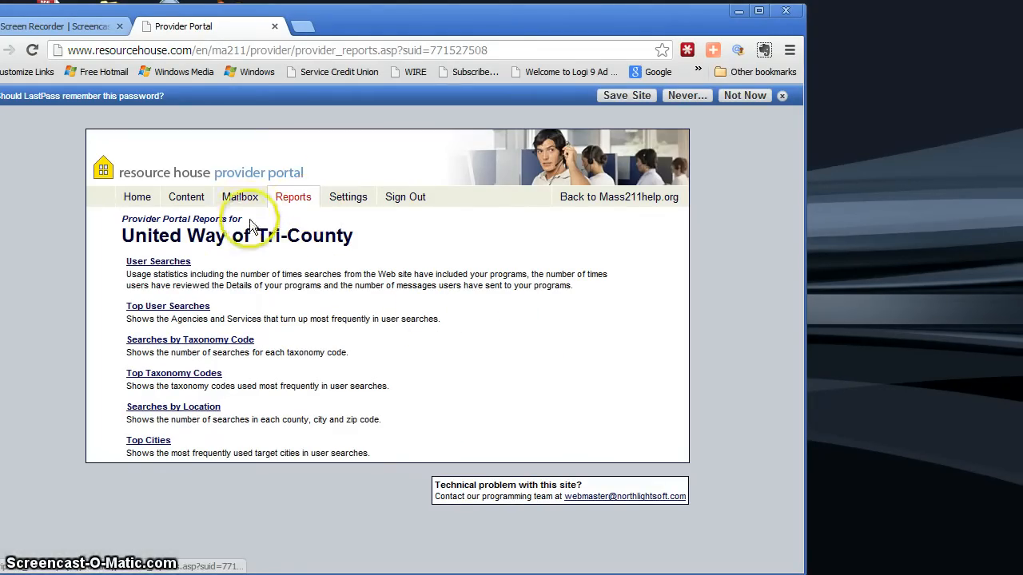